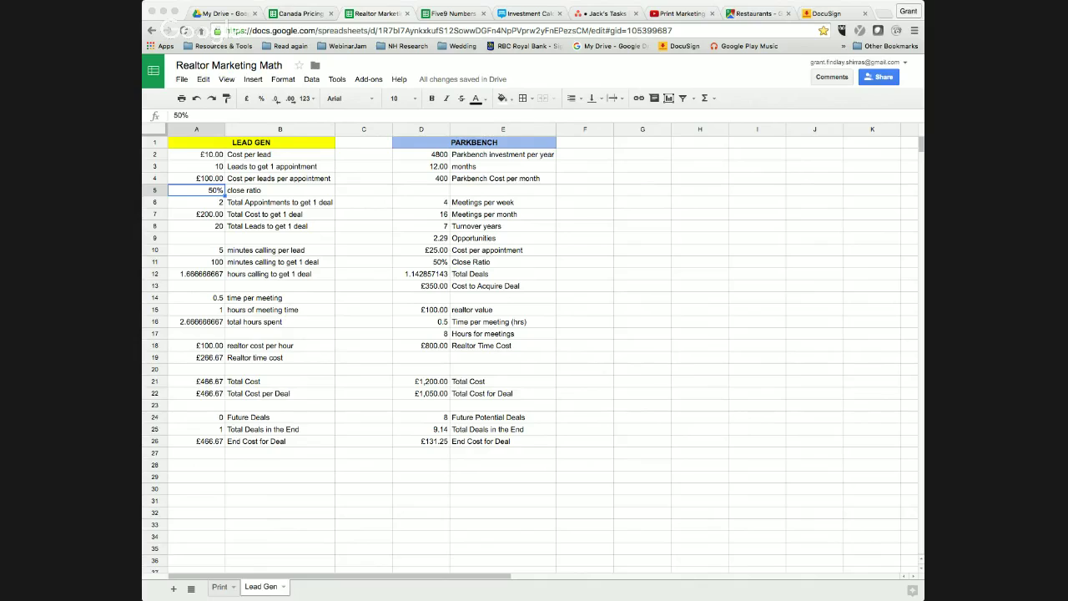
- Set the cost per lead in the LEAD GEN section to £25
left_click(196, 154)
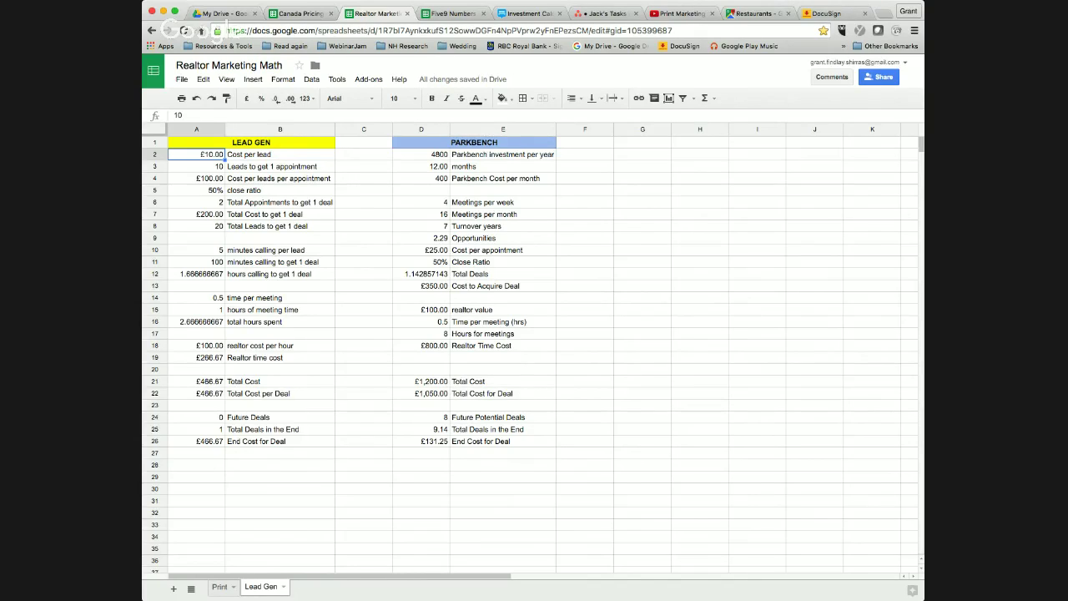
type("25")
key("Return")
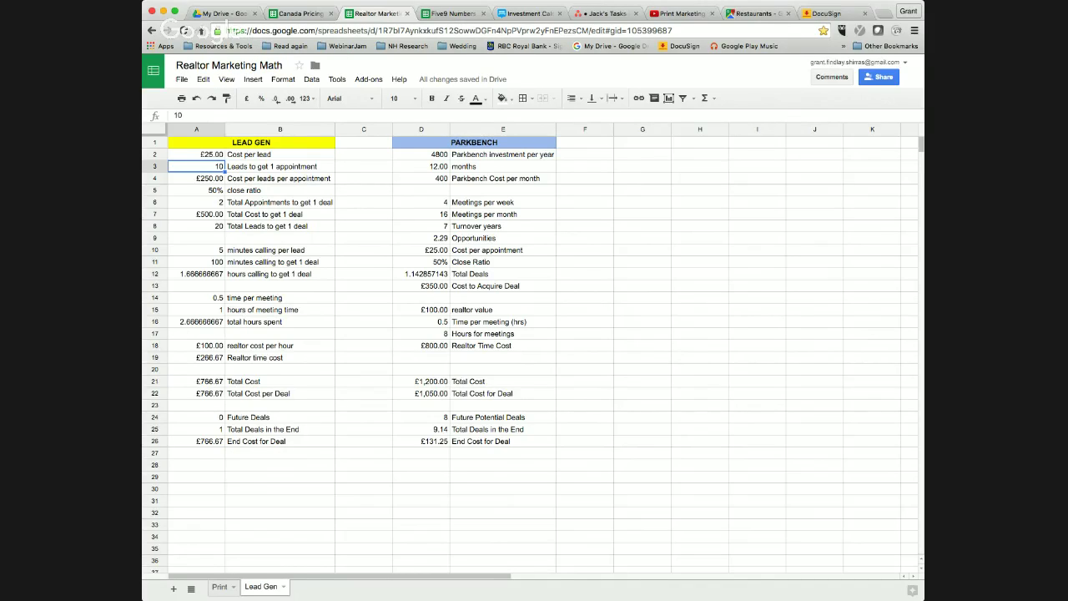
left_click(197, 154)
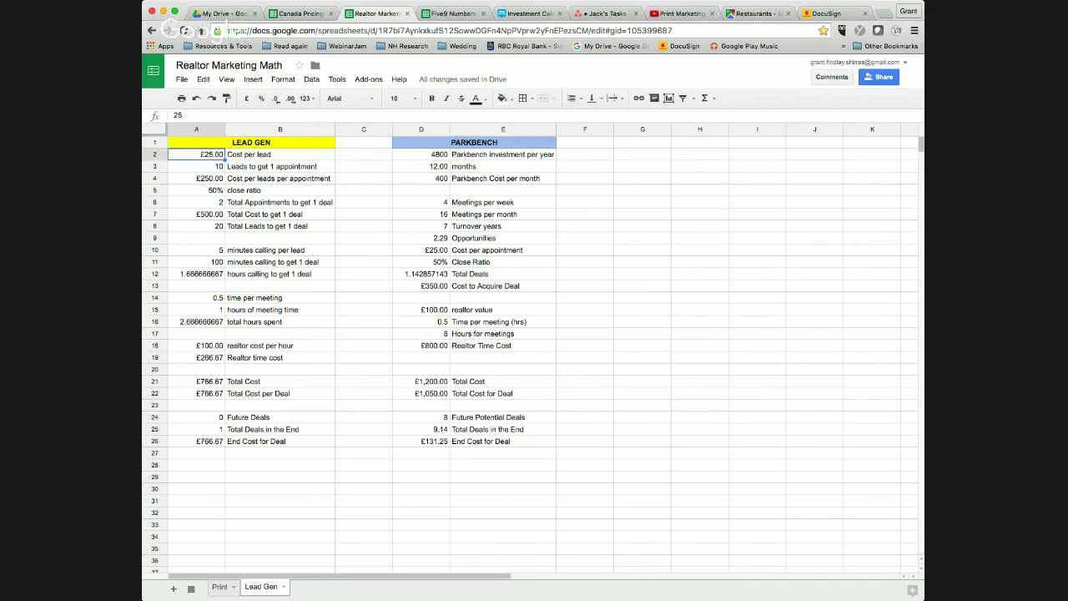
left_click(280, 154)
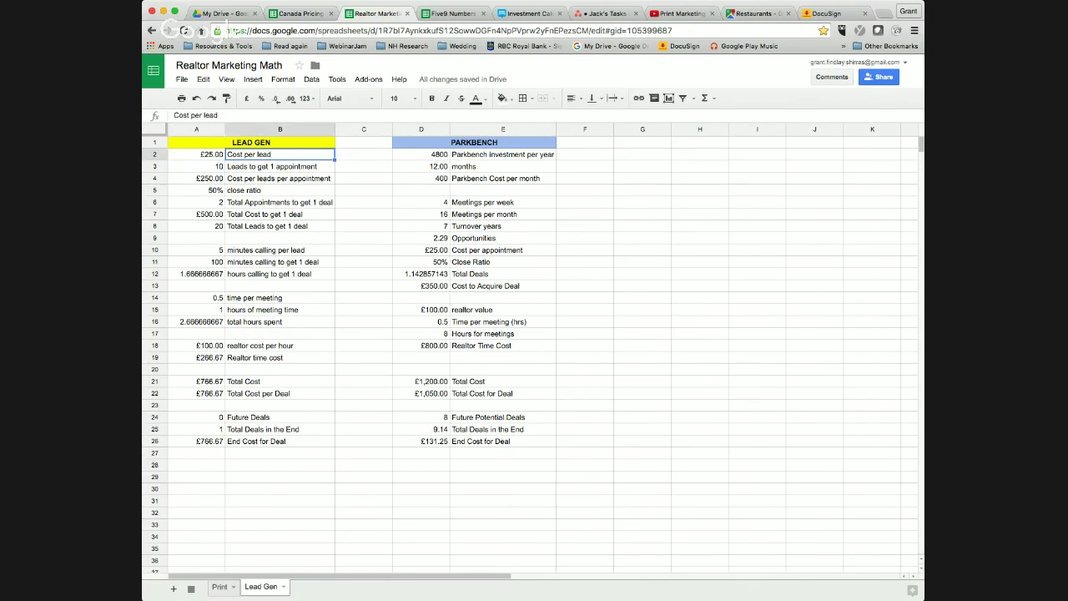
- Review the number of leads needed to get one appointment in the LEAD GEN section
left_click(196, 166)
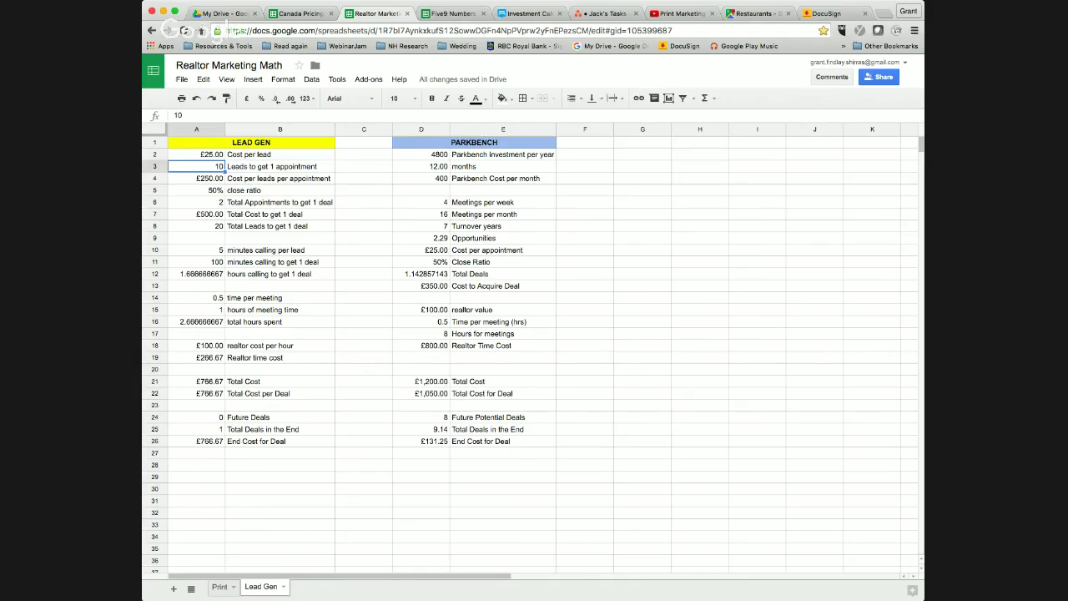
key("Down")
key("Right")
key("Up")
key("Left")
key("Right")
key("Left")
key("Right")
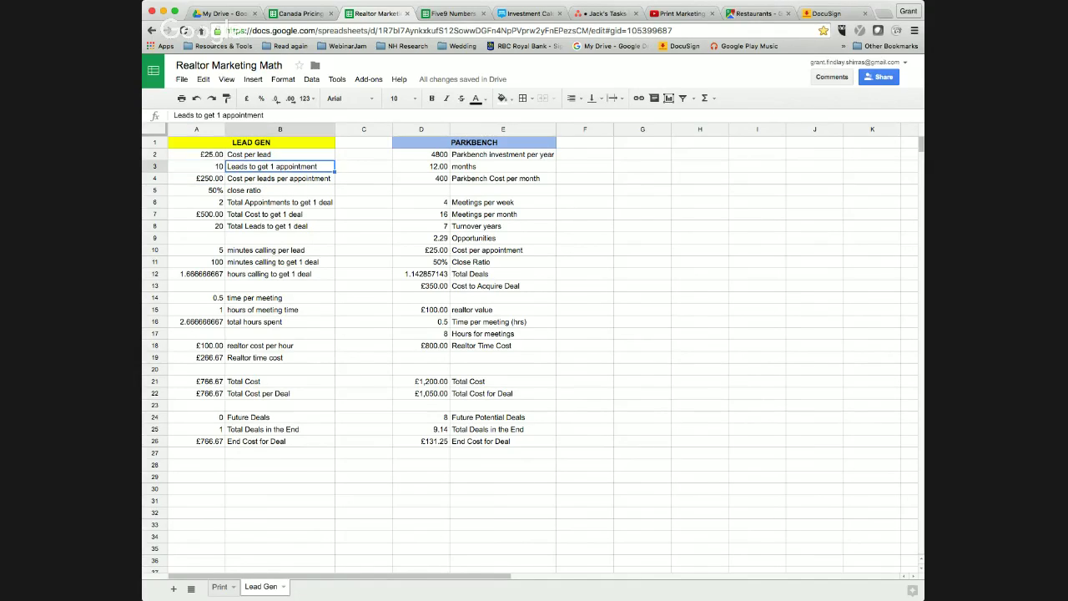
key("Left")
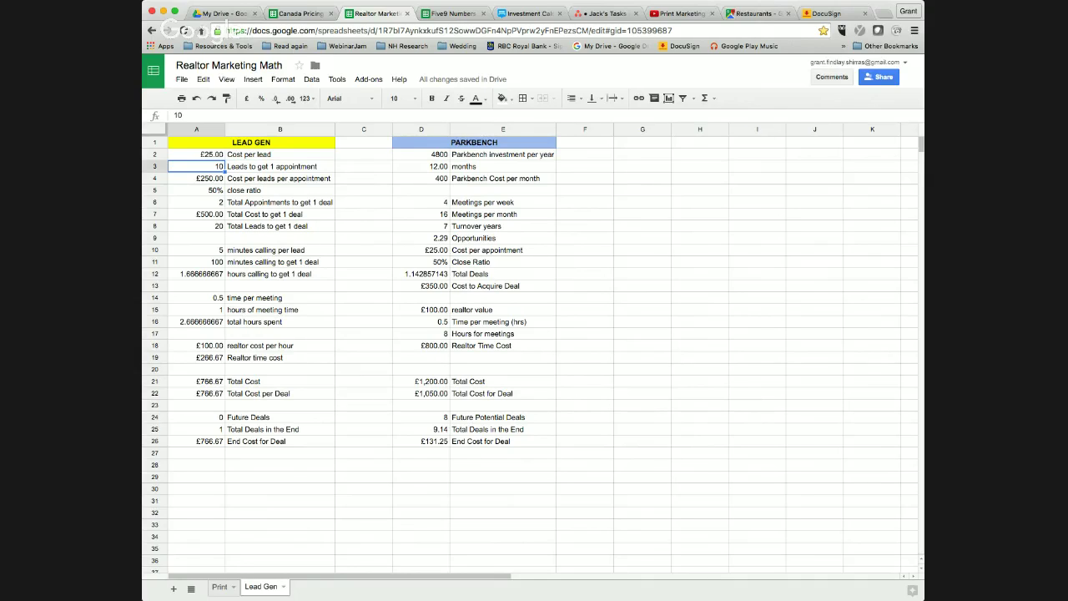
- Examine the formula for the cost of leads per appointment and the cells it multiplies
left_click(196, 178)
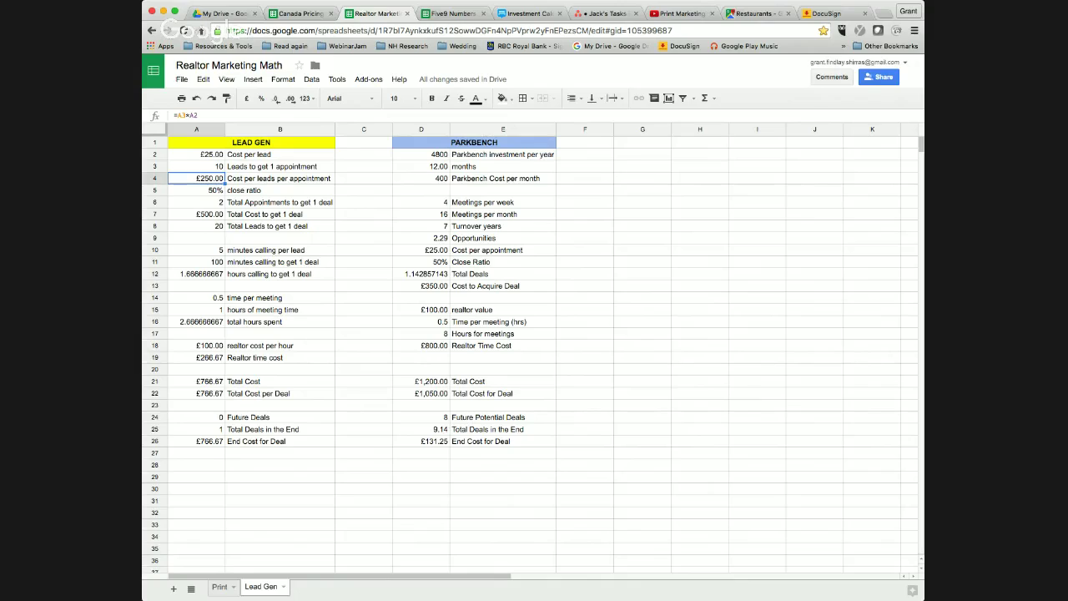
key("Return")
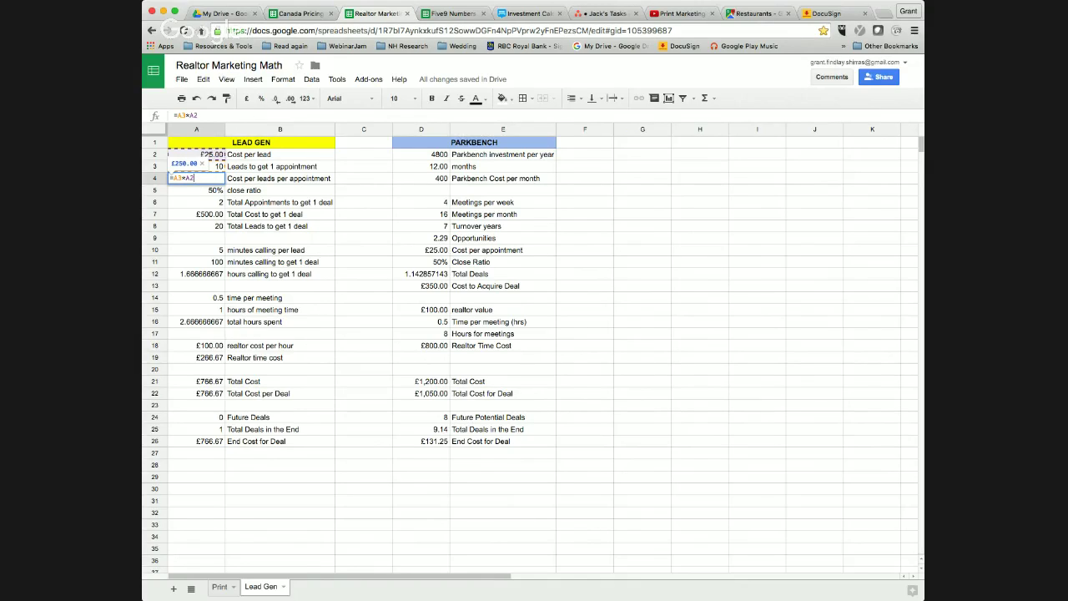
key("Return")
key("Up")
key("Up")
key("Up")
key("Down")
key("Down")
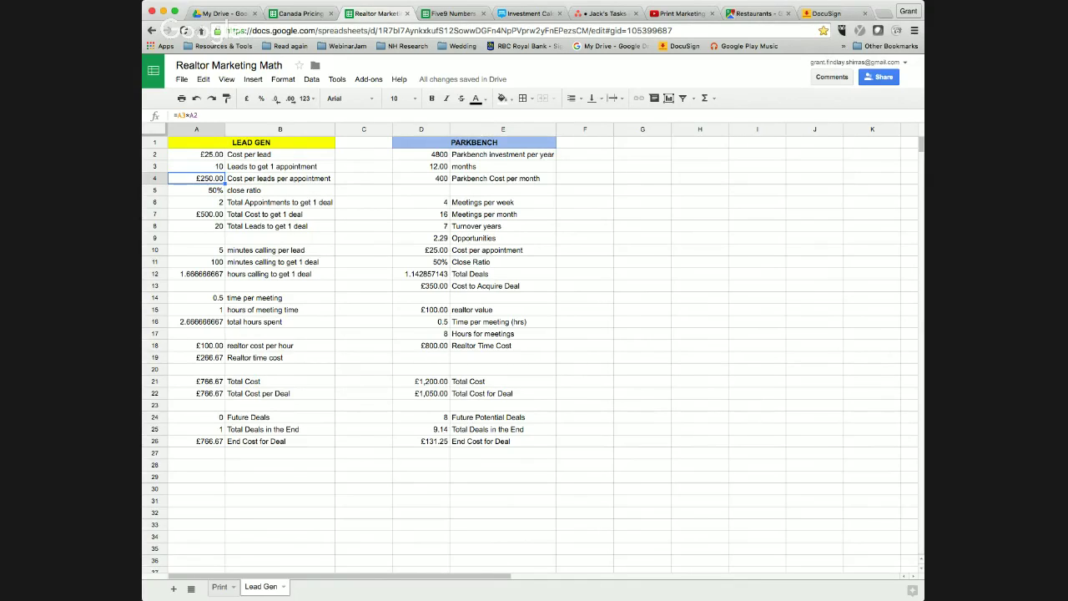
- Examine the LEAD GEN close ratio and how it determines the total appointments needed to get one deal
key("Down")
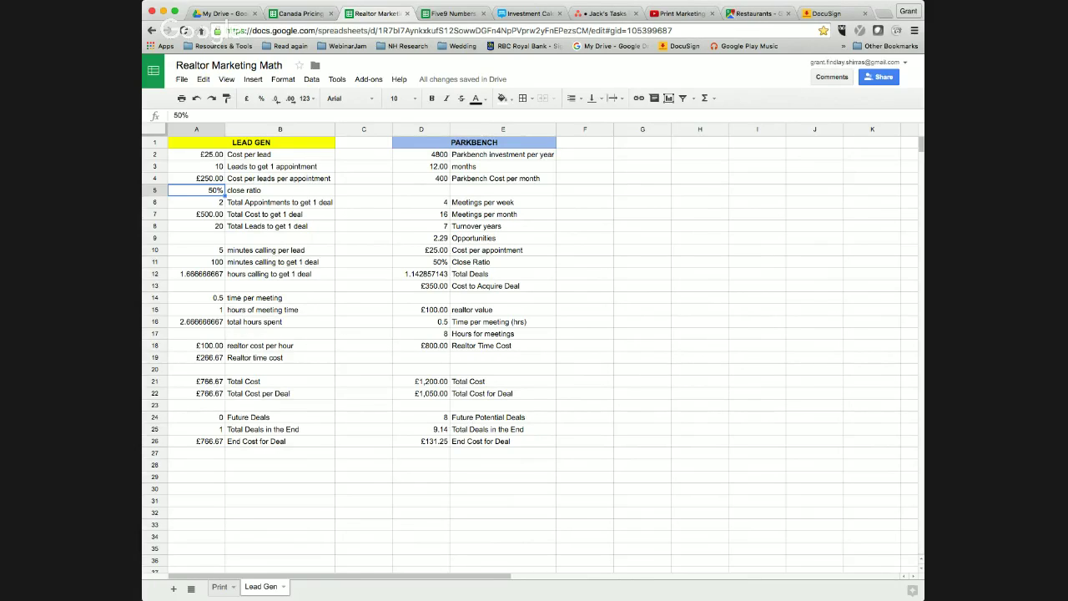
left_click(279, 190)
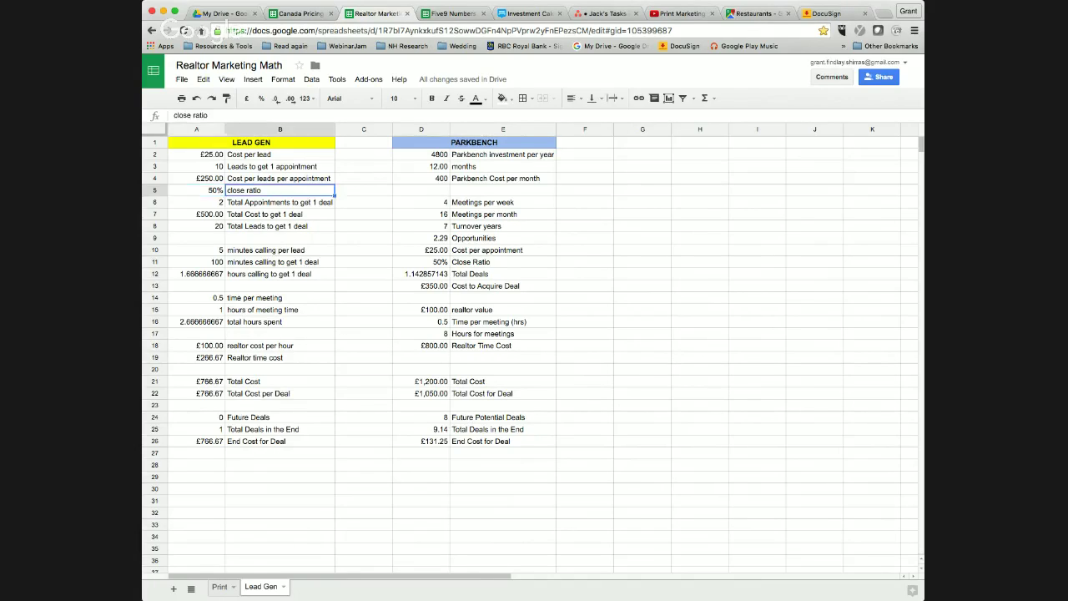
left_click(196, 190)
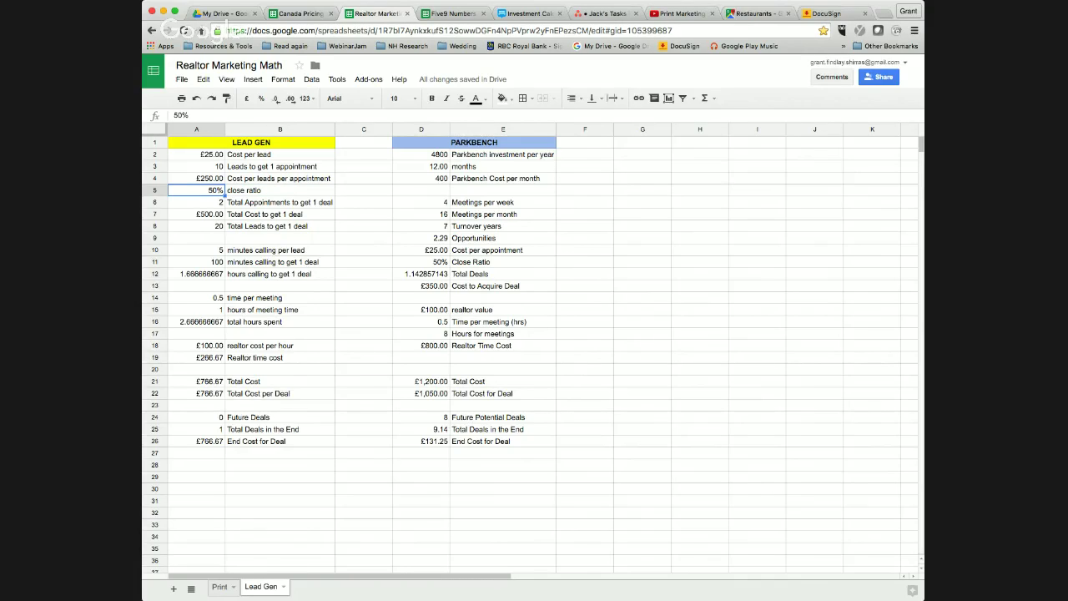
left_click(196, 202)
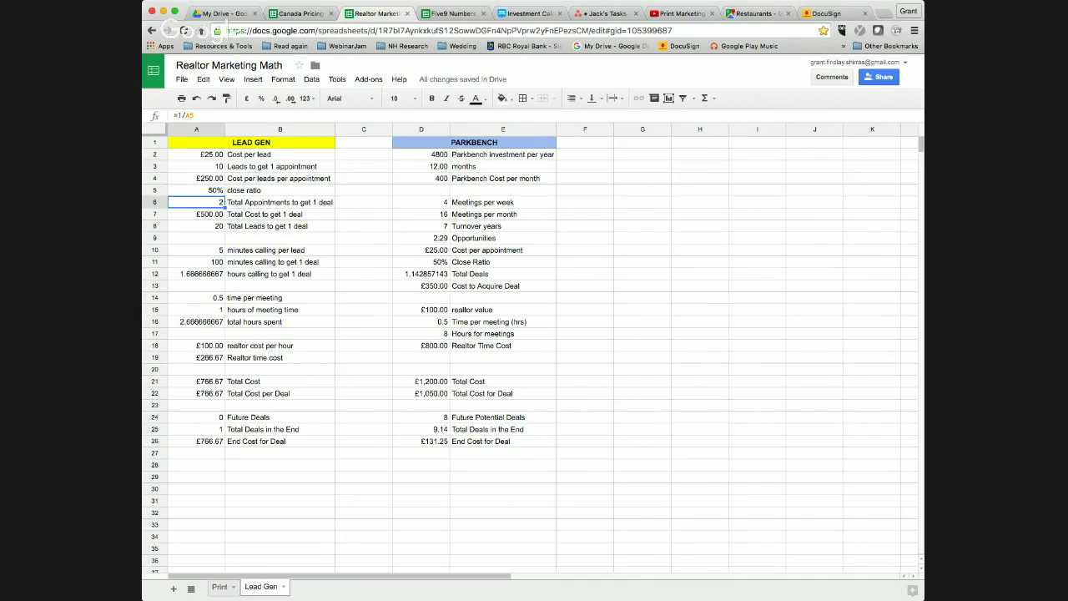
left_click(196, 190)
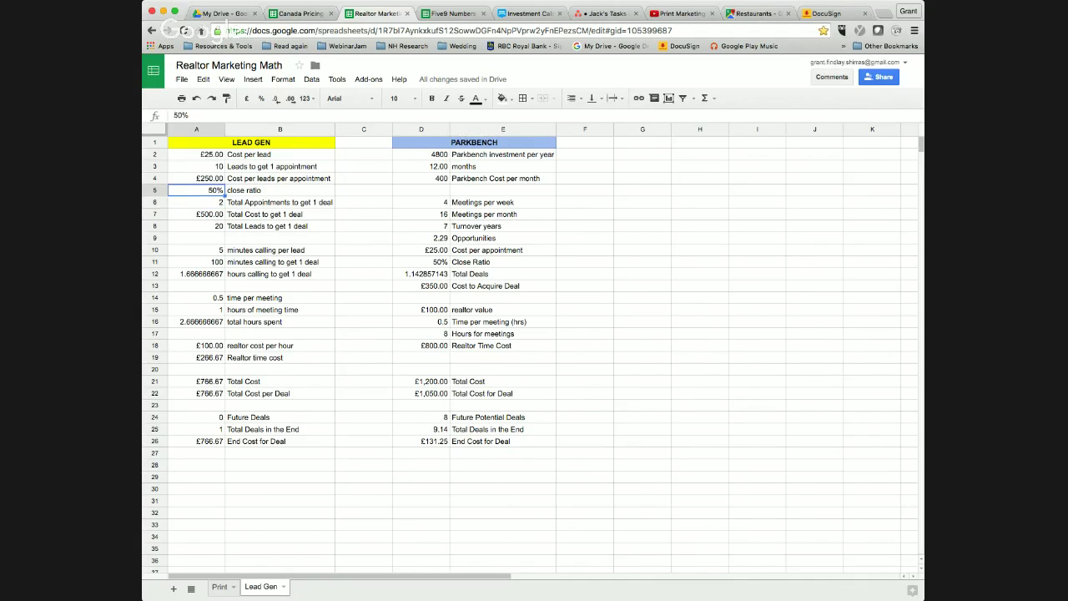
left_click(196, 202)
left_click(196, 190)
left_click(196, 202)
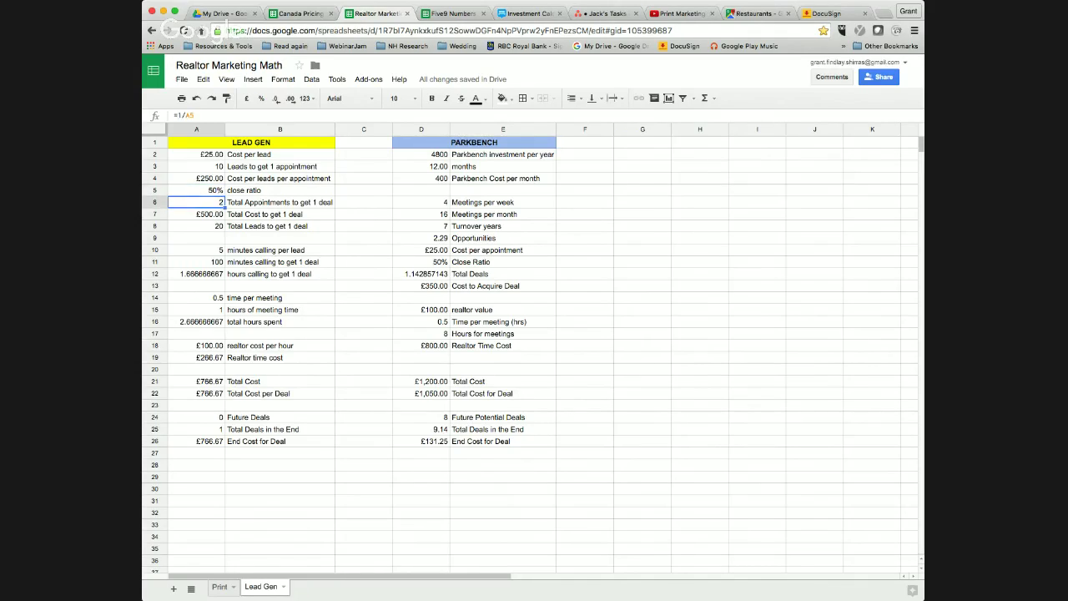
left_click(196, 190)
left_click(196, 202)
left_click(196, 191)
left_click(196, 202)
- Review the total cost and total leads to get one deal against the total appointments in the LEAD GEN section
left_click(196, 213)
left_click(197, 202)
left_click(196, 213)
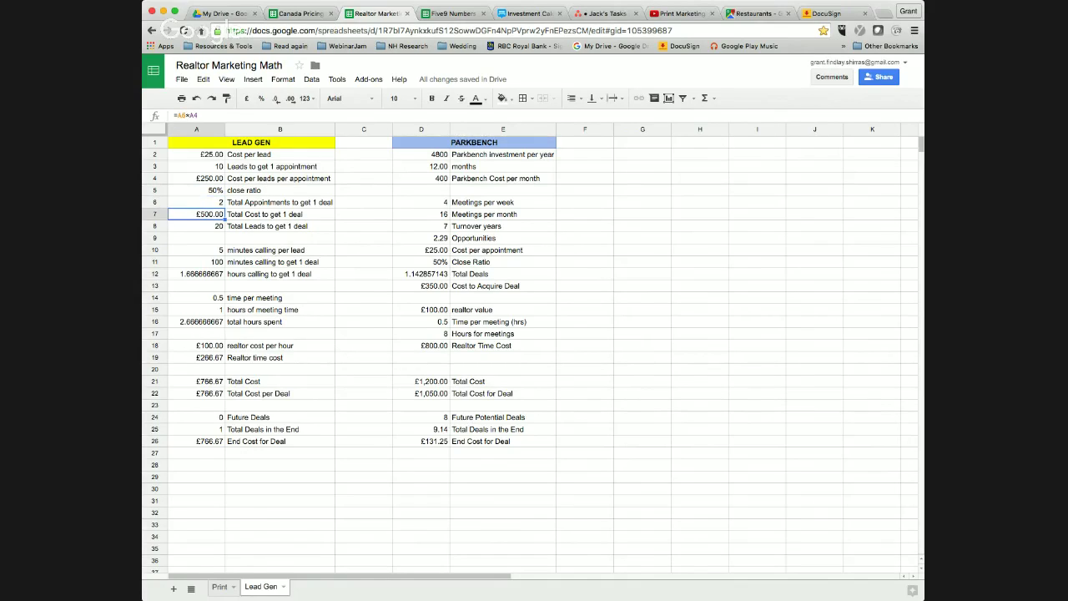
left_click(196, 227)
left_click(196, 238)
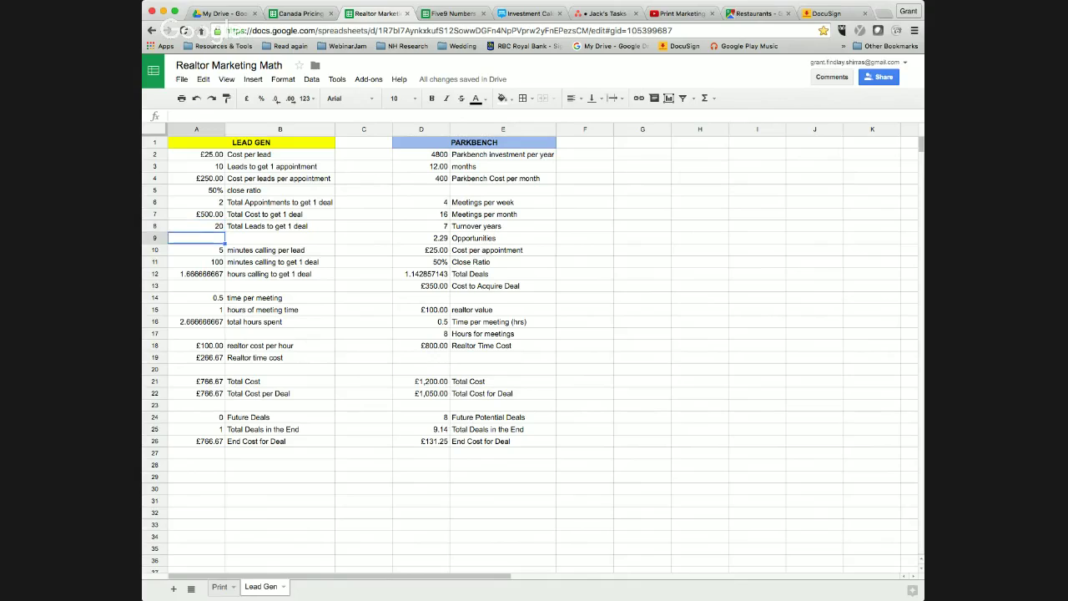
left_click(196, 226)
left_click(197, 213)
left_click(196, 202)
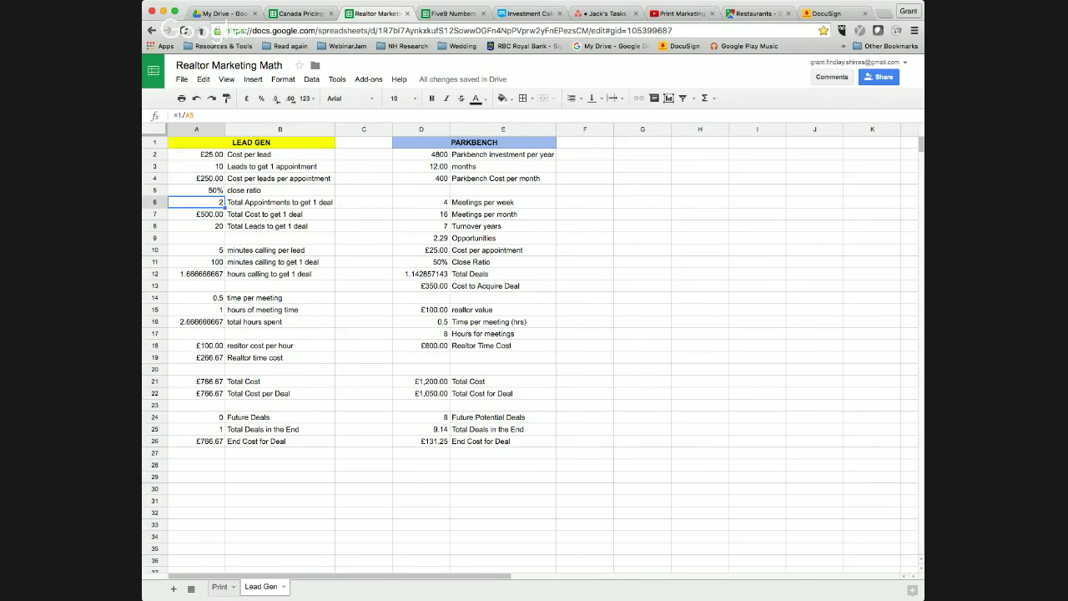
- Recheck the formula for total appointments to get one deal against the close ratio
left_click(196, 191)
left_click(196, 202)
left_click(279, 202)
left_click(196, 202)
key("Return")
key("Return")
left_click(196, 202)
left_click(280, 202)
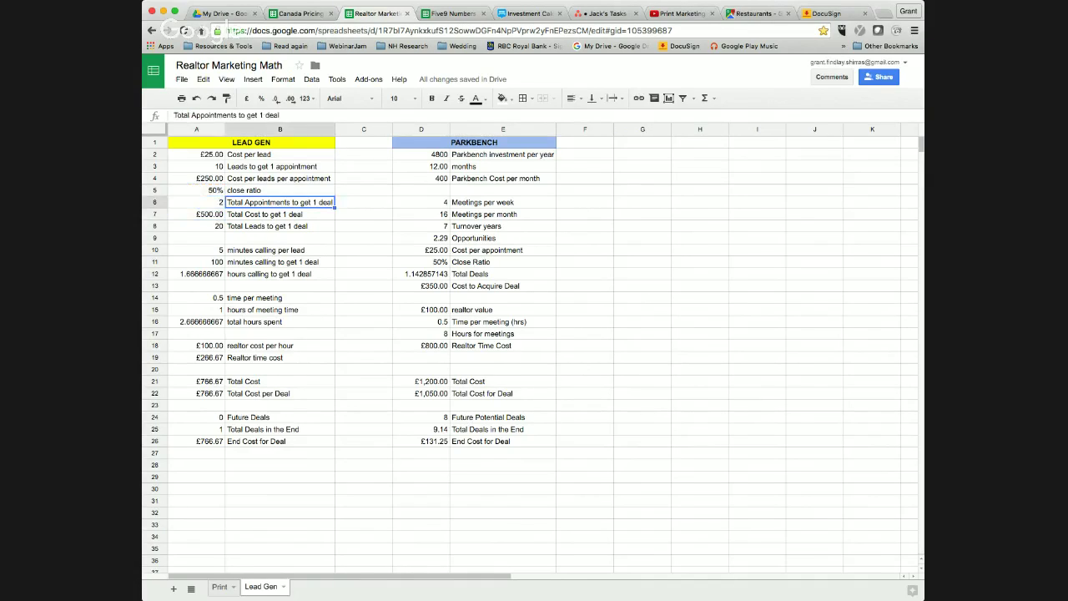
left_click(197, 202)
- Inspect the formulas for the total cost and total leads to get one deal, leaving both unchanged
double_click(196, 213)
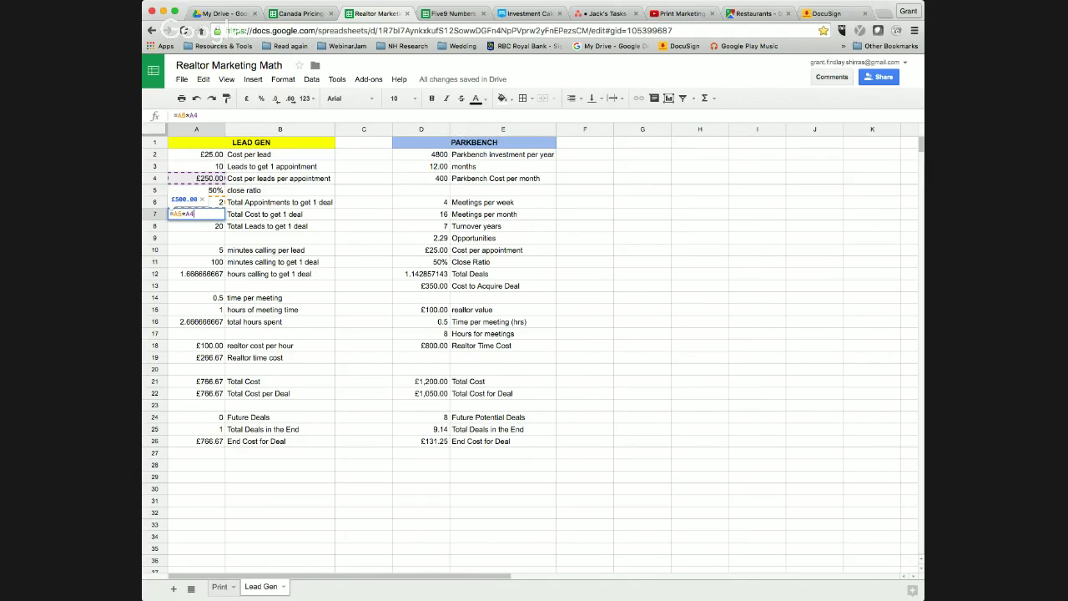
key("Return")
key("Tab")
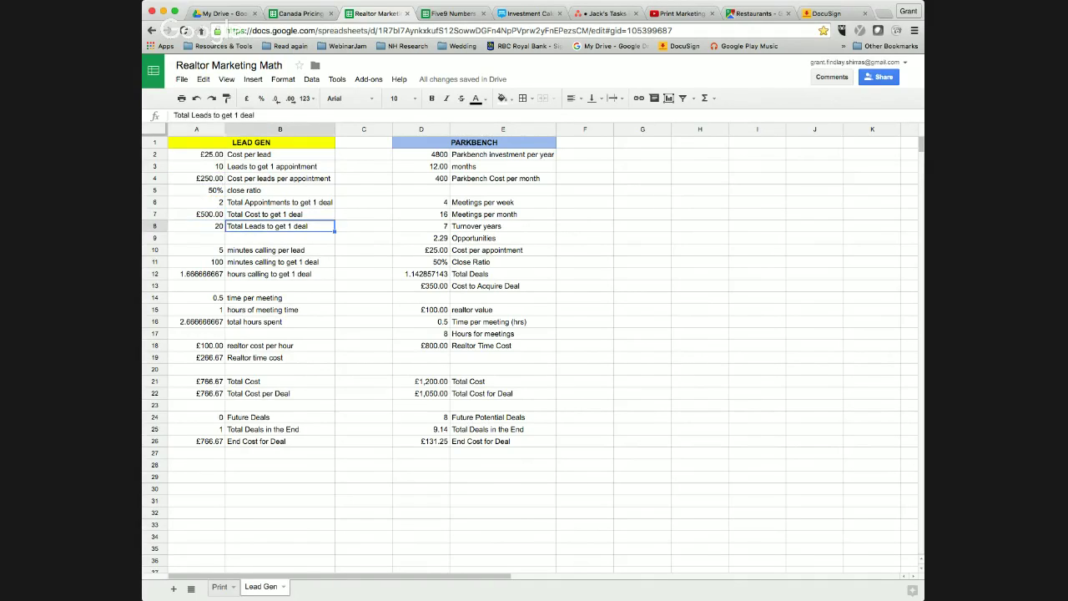
key("shift+Tab")
left_click(196, 214)
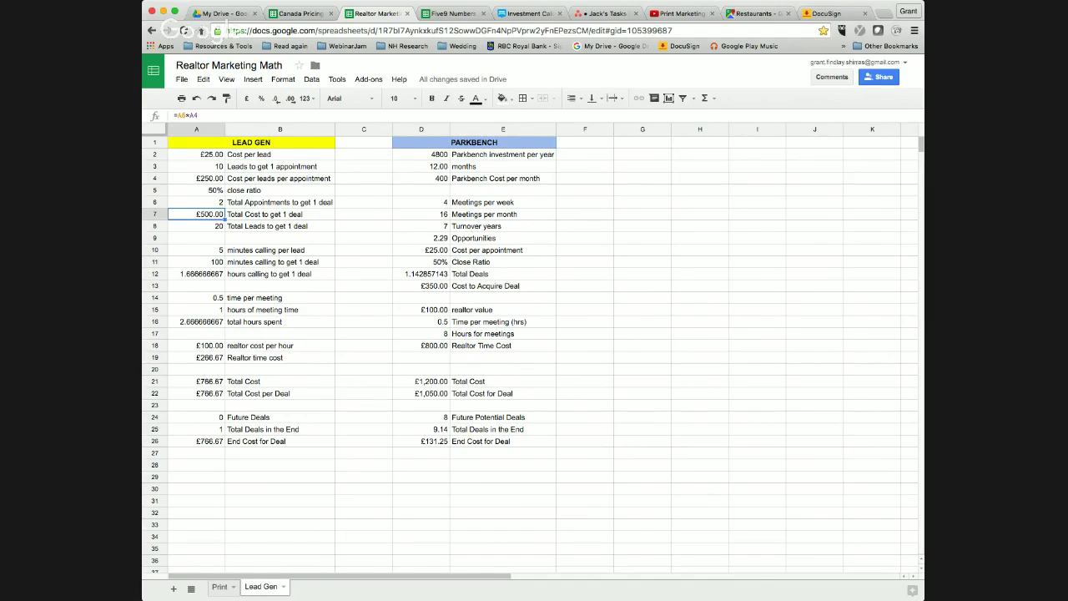
double_click(196, 225)
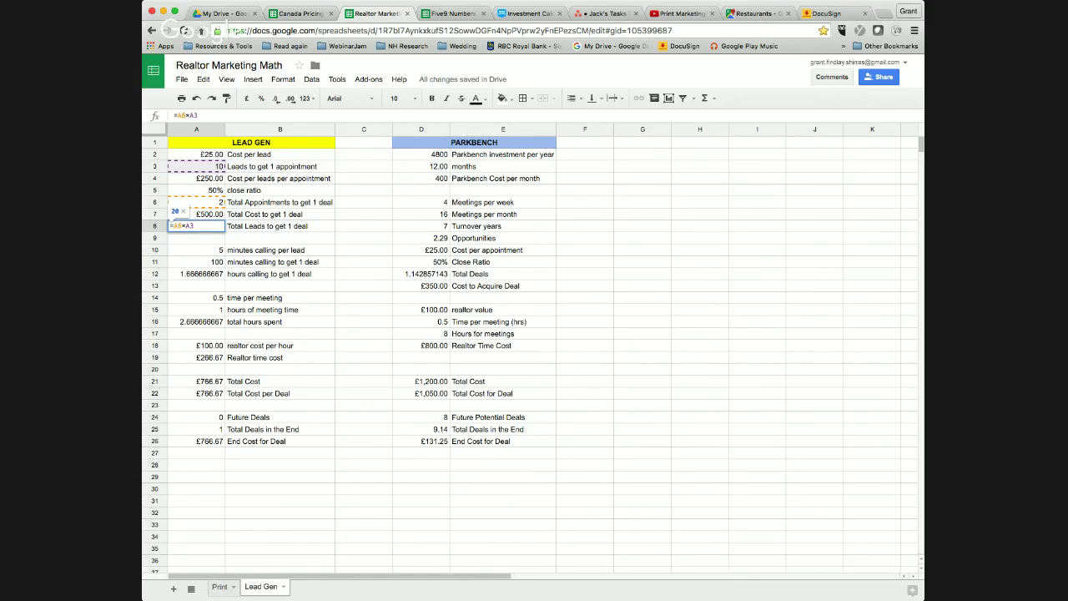
key("Escape")
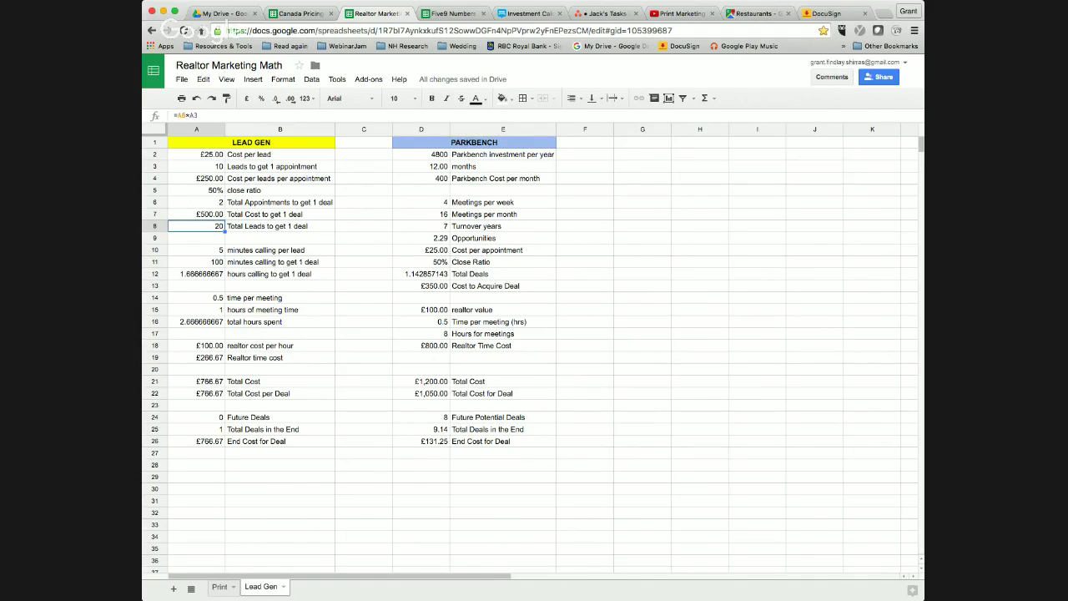
- Review the LEAD GEN calling-time block, focusing on the minutes spent calling per lead
left_click_drag(196, 250, 280, 274)
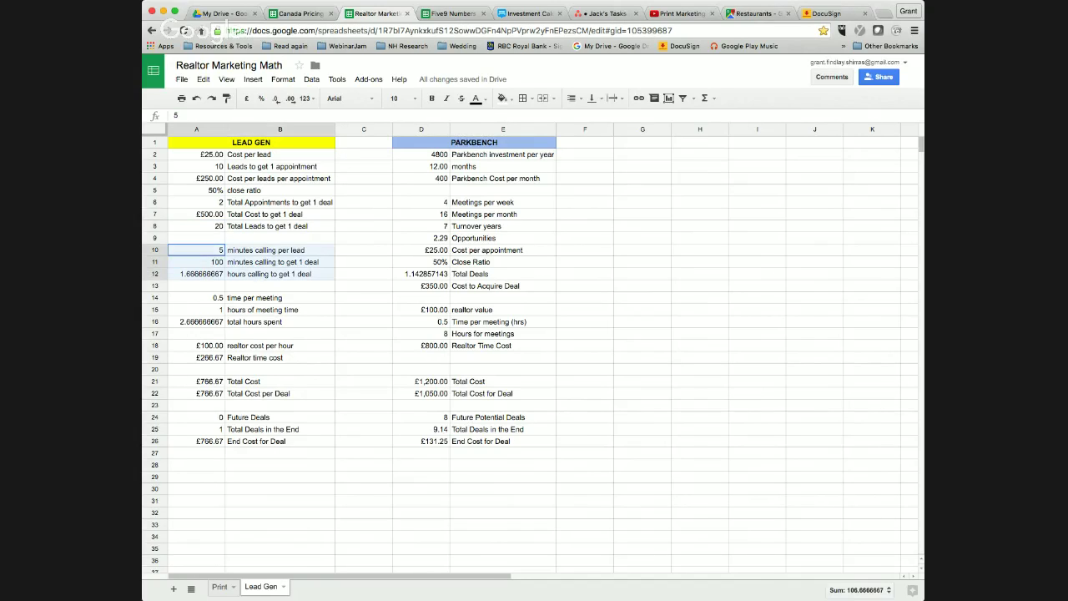
left_click(196, 249)
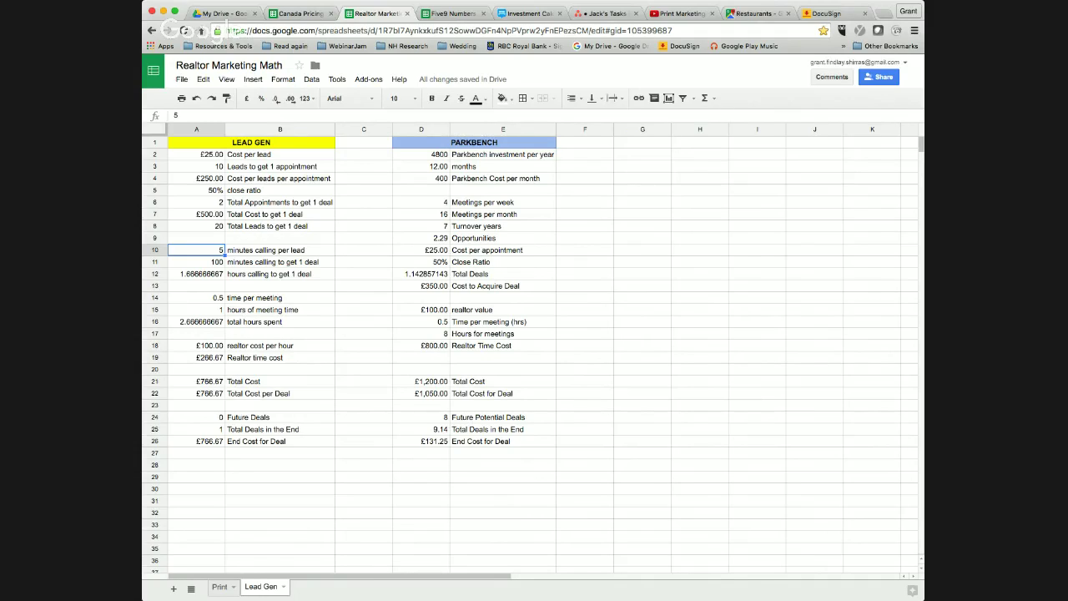
key("Right")
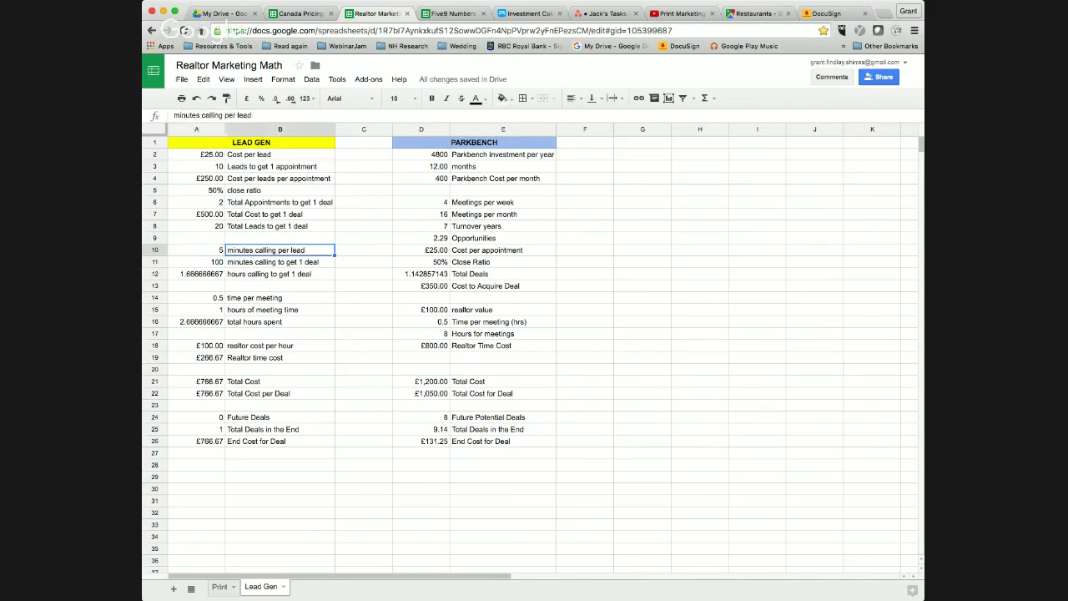
key("Left")
key("Right")
key("Left")
key("Right")
key("Left")
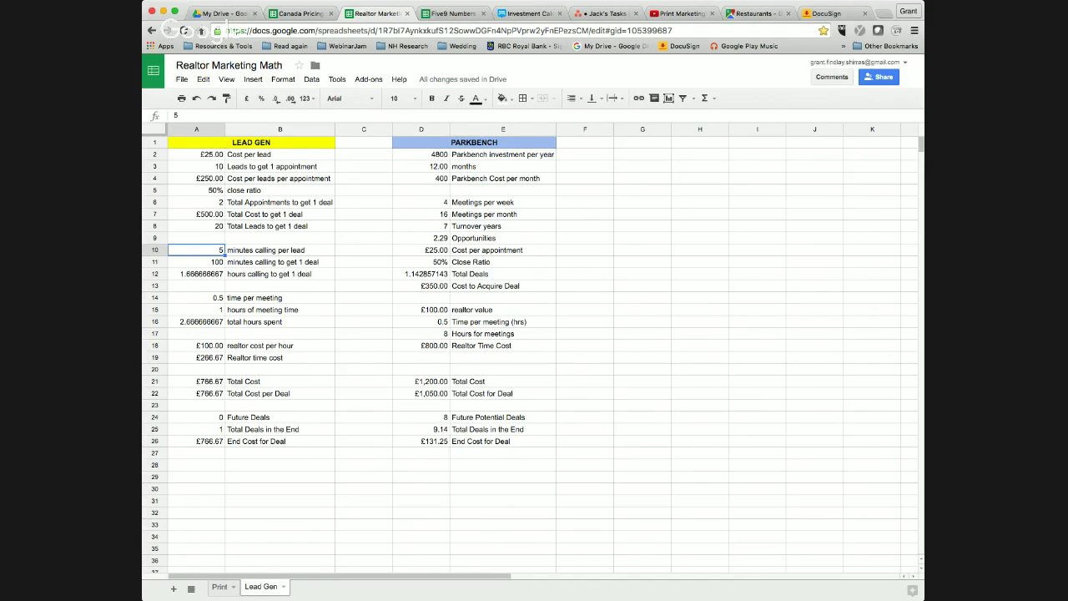
key("Right")
key("Left")
key("Down")
key("Up")
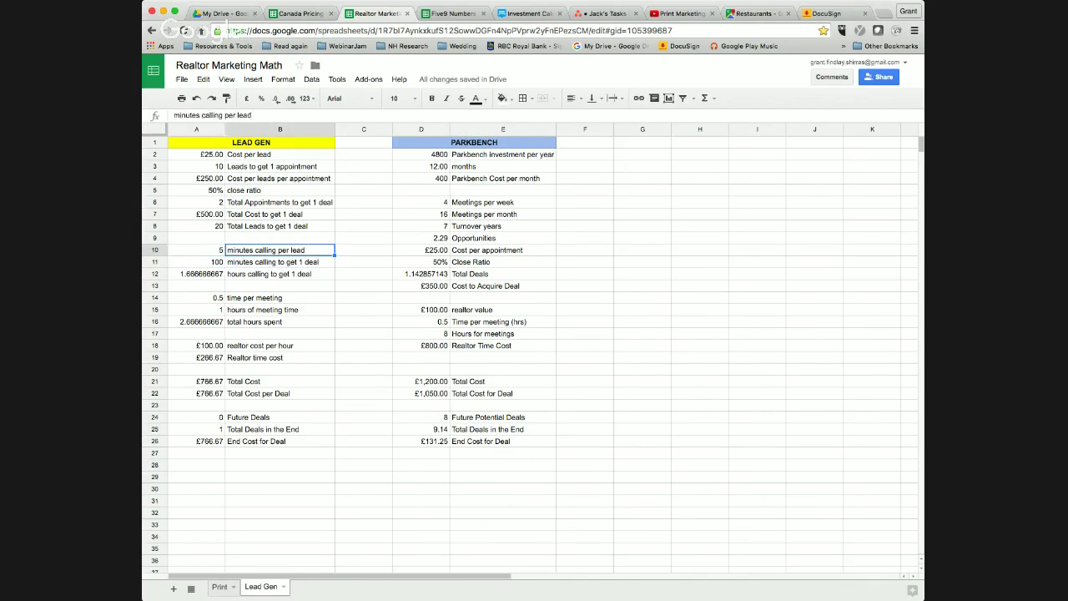
- Compare the minutes calling per lead with the minutes calling to get one deal
key("Down")
key("Right")
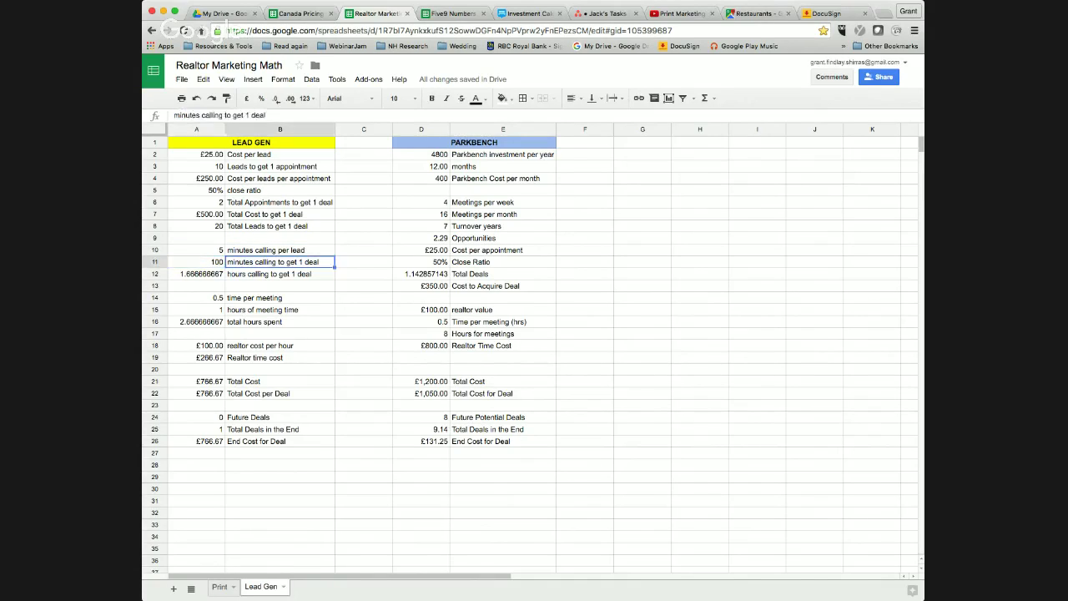
key("Left")
key("Up")
key("Right")
key("Left")
key("Down")
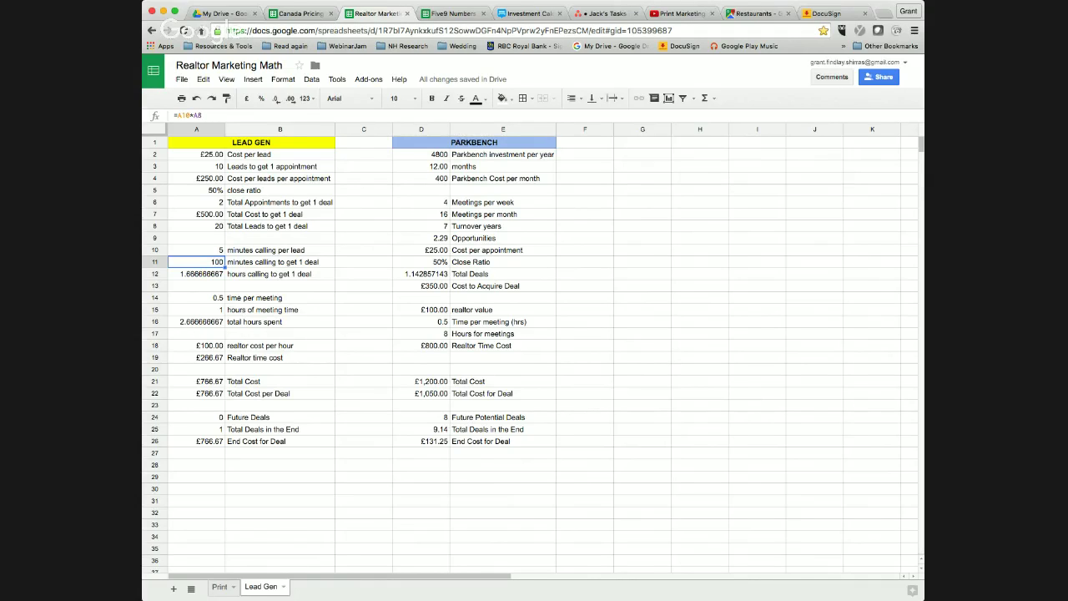
- Inspect the formulas for the minutes and hours of calling to get one deal, without editing them
key("Return")
key("Return")
key("Up")
key("Down")
key("Return")
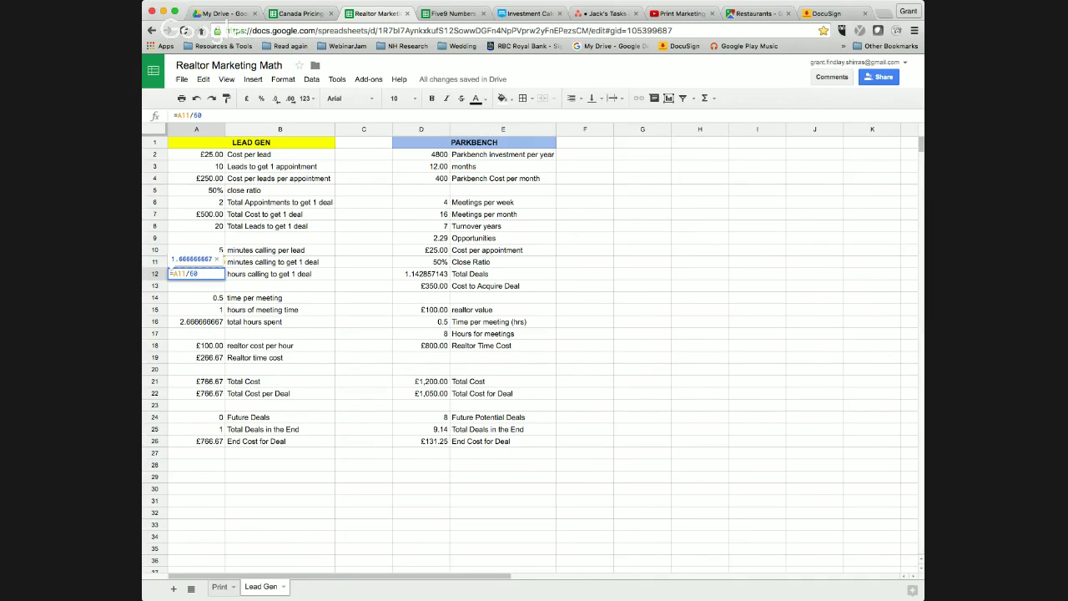
key("Escape")
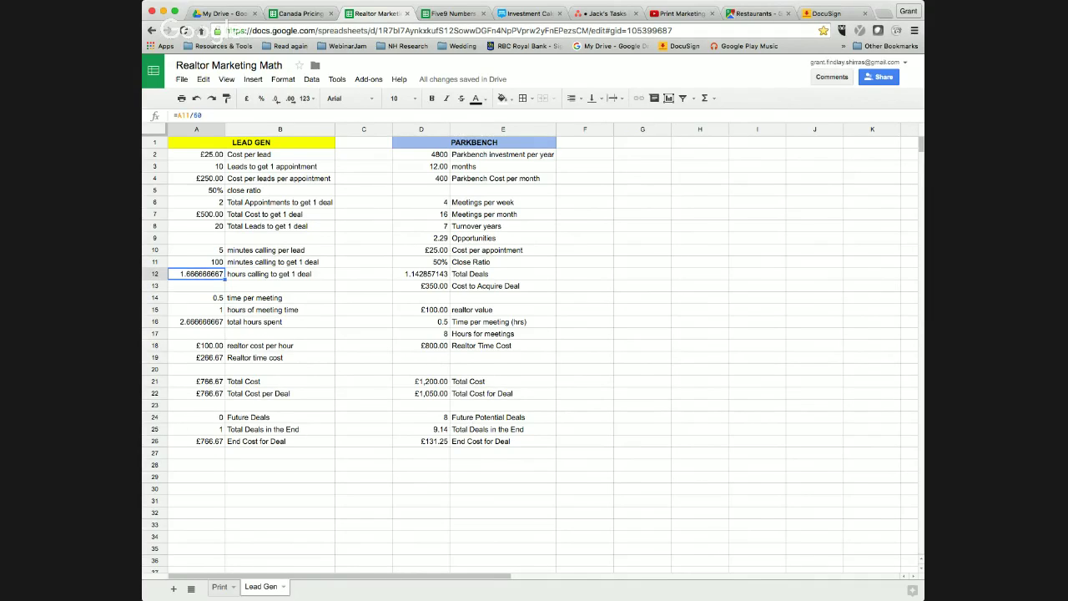
key("Return")
key("Escape")
- Inspect the LEAD GEN realtor cost per hour and the Realtor time cost formula, returning to the hours calling to get 1 deal
double_click(197, 345)
key("Return")
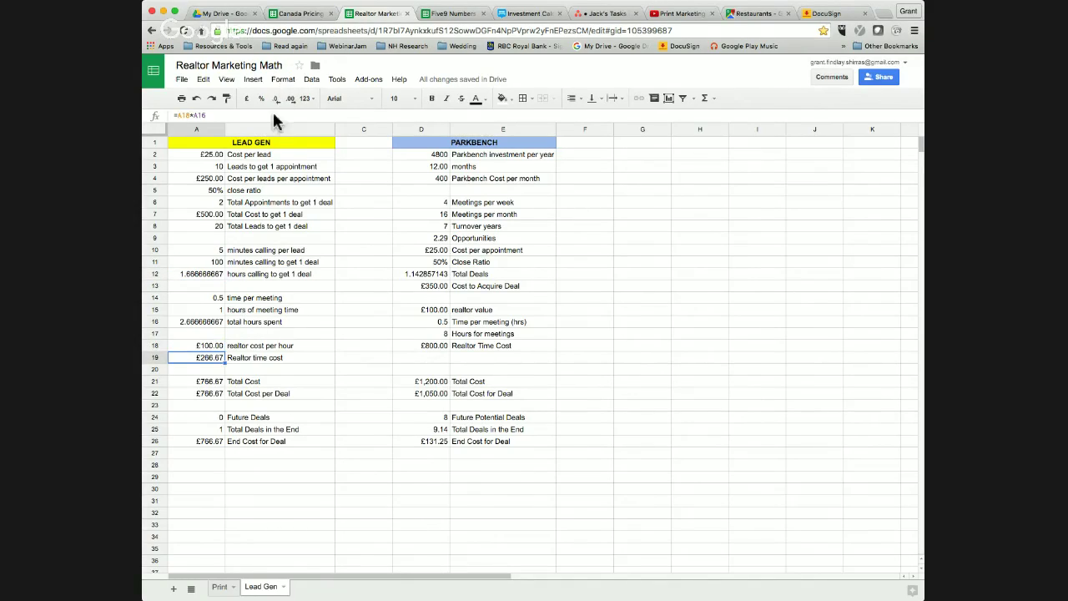
key("Return")
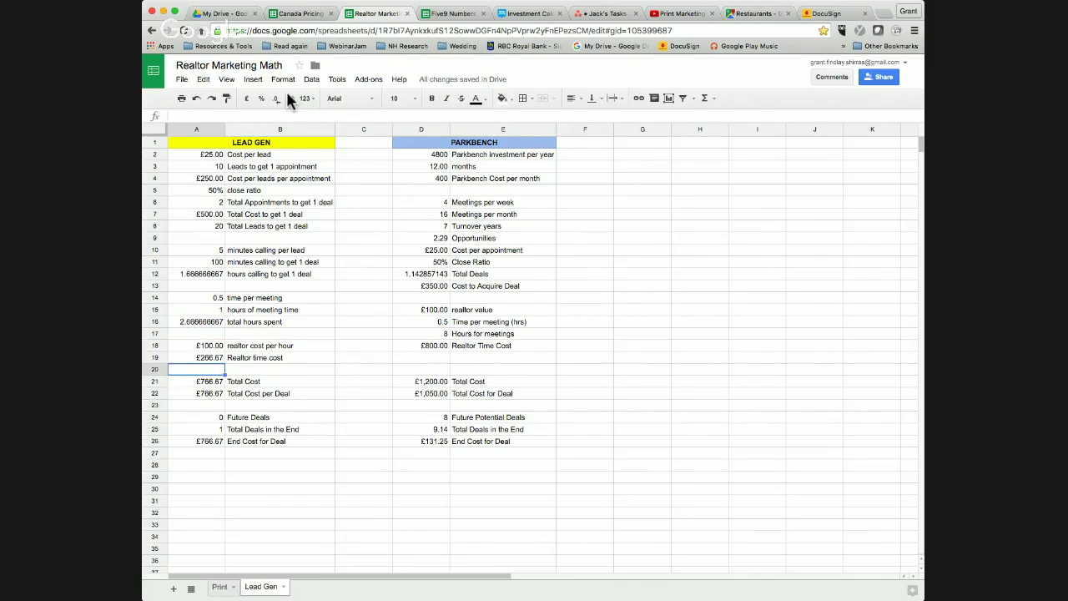
key("Escape")
key("Up")
key("Up")
key("Up")
left_click(196, 274)
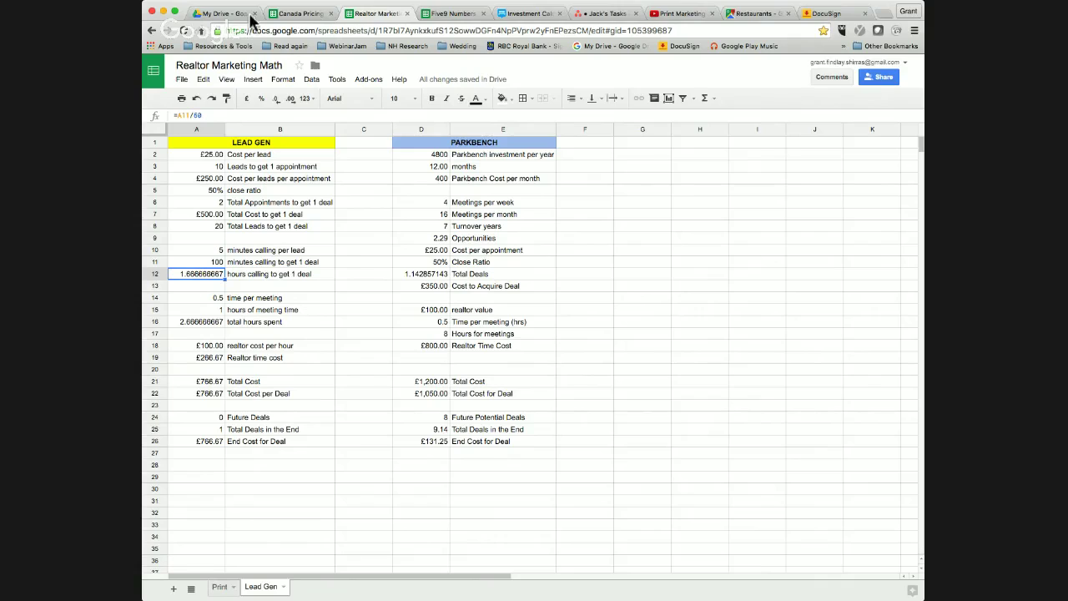
- Review the LEAD GEN time per meeting and inspect the formulas for hours of meeting time and total hours spent
key("Down")
key("Down")
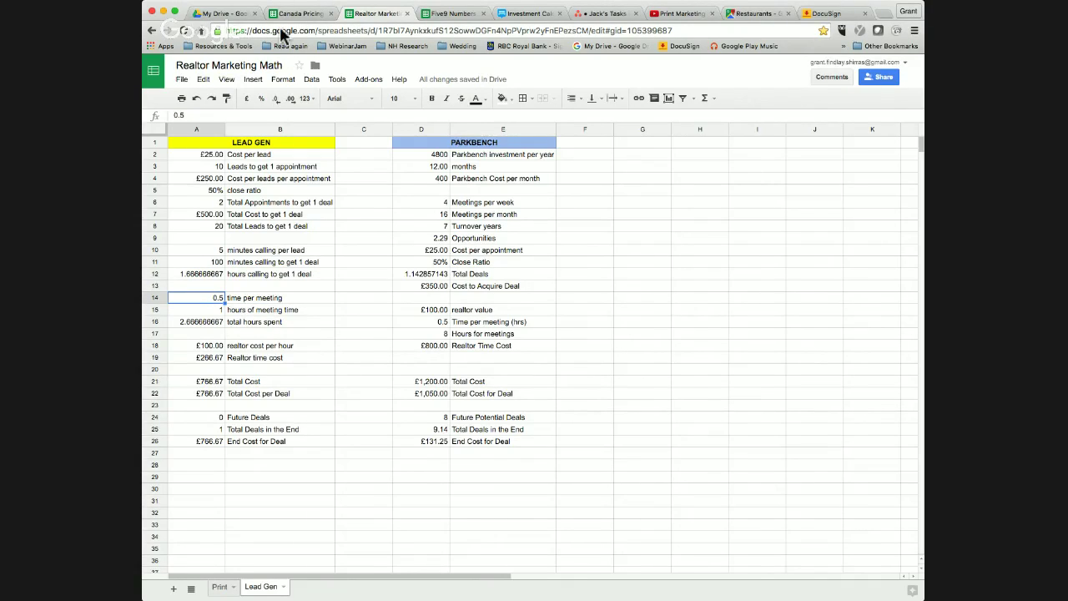
key("Down")
key("Return")
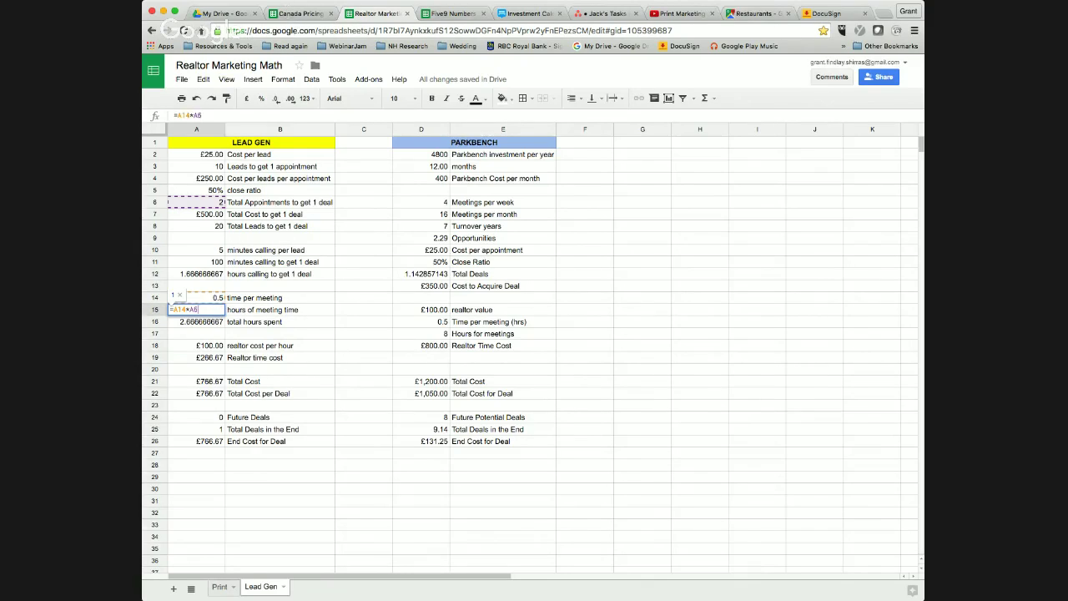
key("Escape")
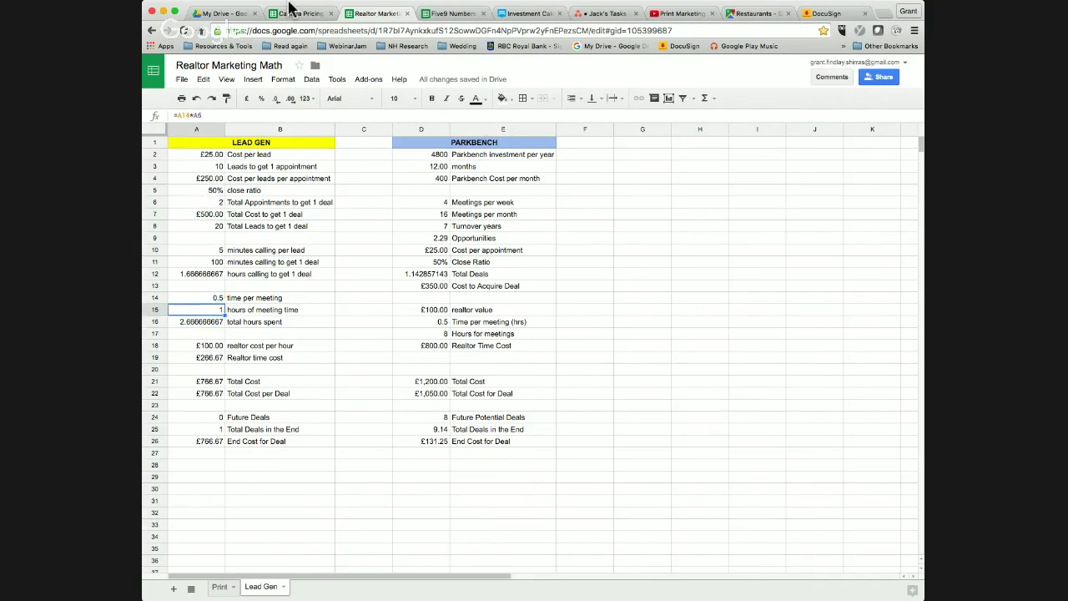
key("Down")
key("Return")
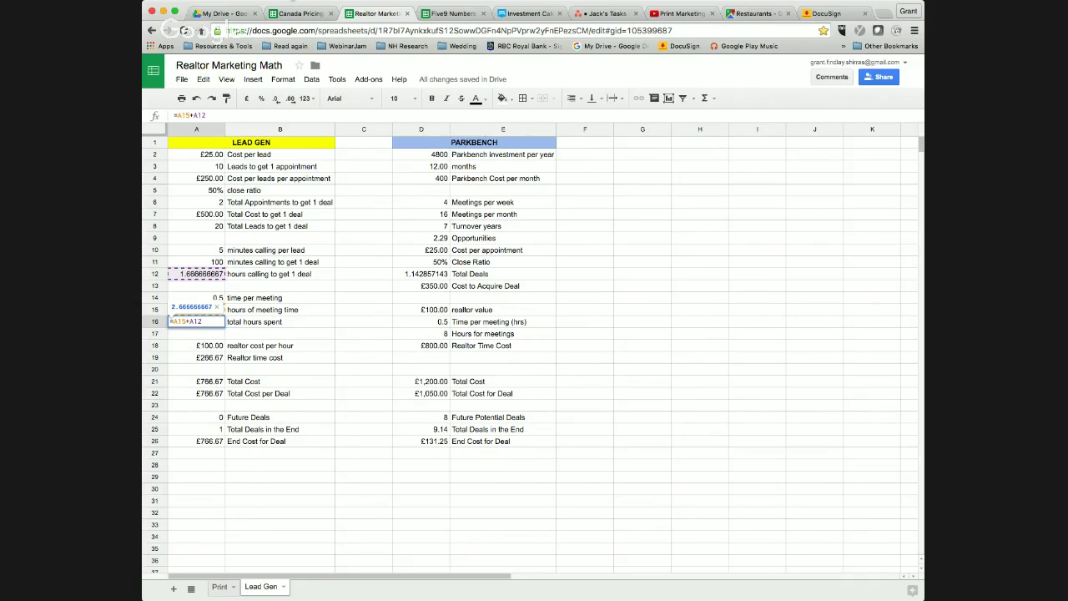
key("Return")
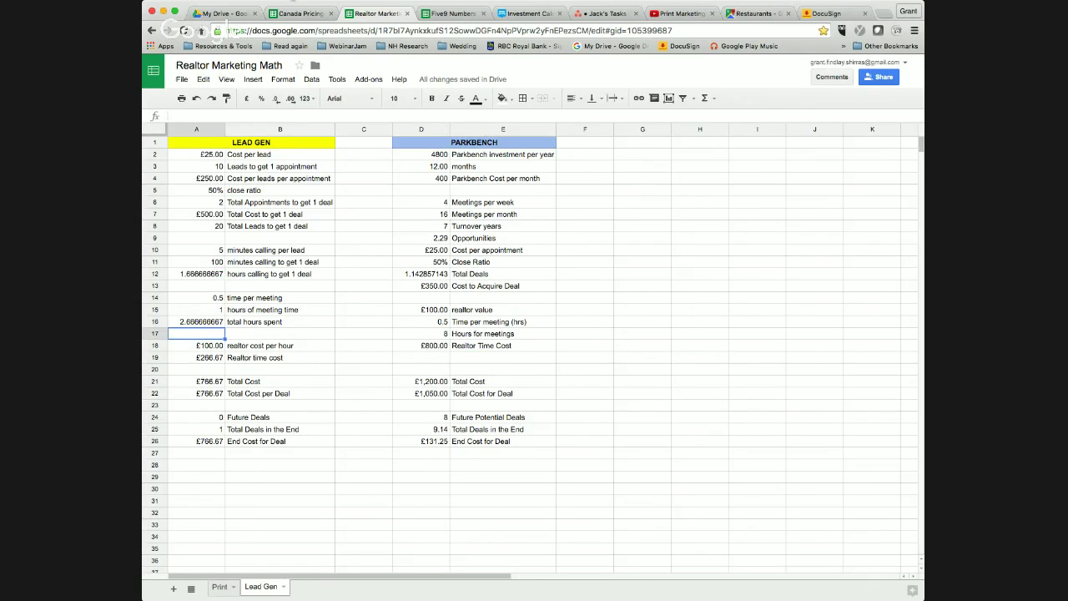
key("Down")
key("Up")
key("Up")
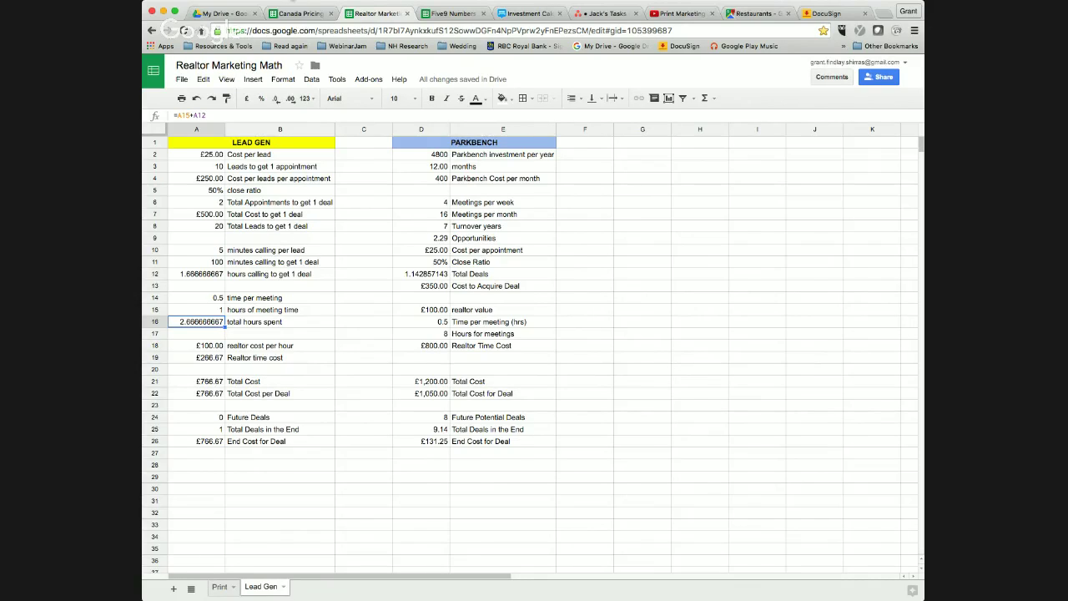
- Trace the LEAD GEN costs from realtor cost per hour to Total Cost per Deal, inspecting the Total Cost formula
left_click(197, 345)
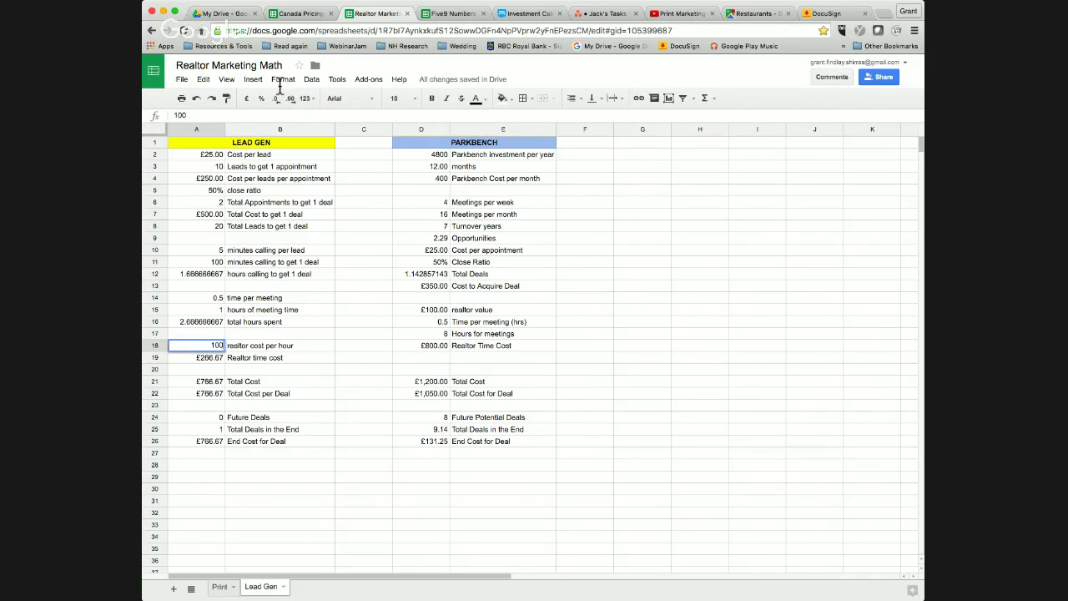
key("Down")
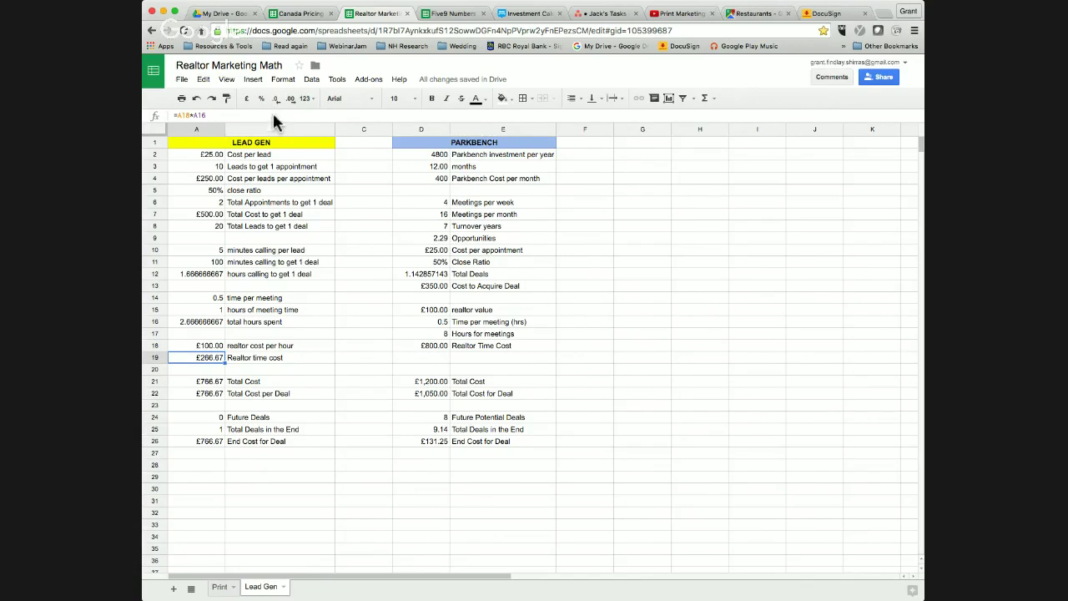
key("Down")
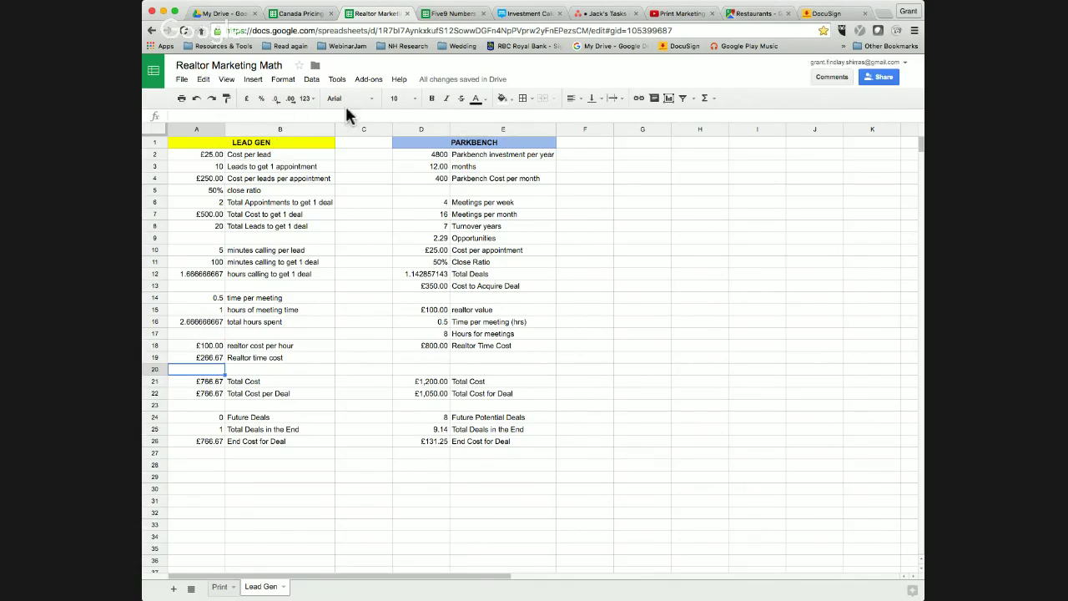
key("Down")
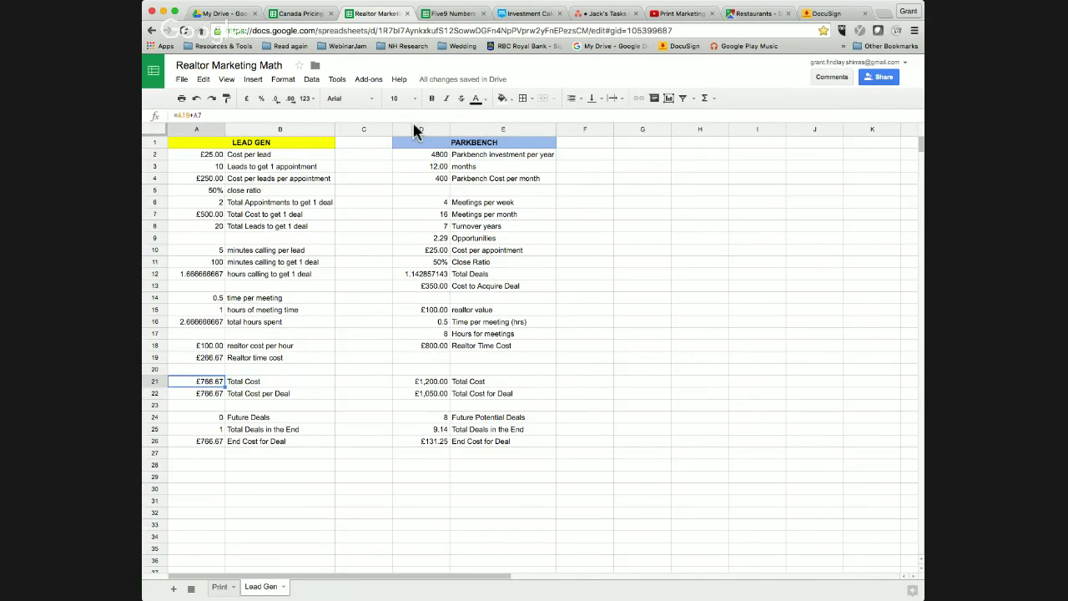
key("Return")
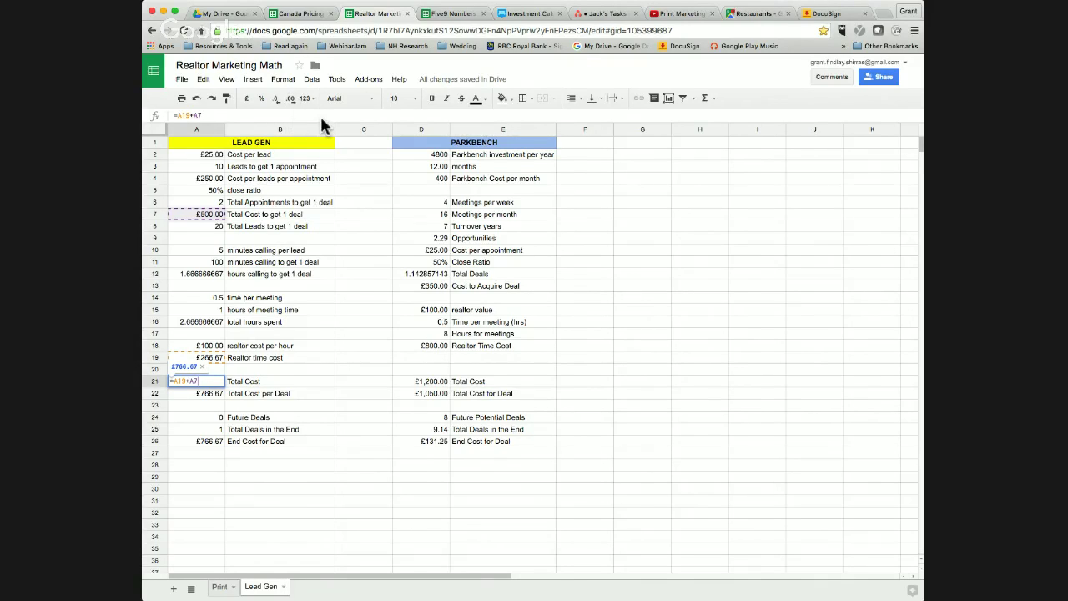
key("Return")
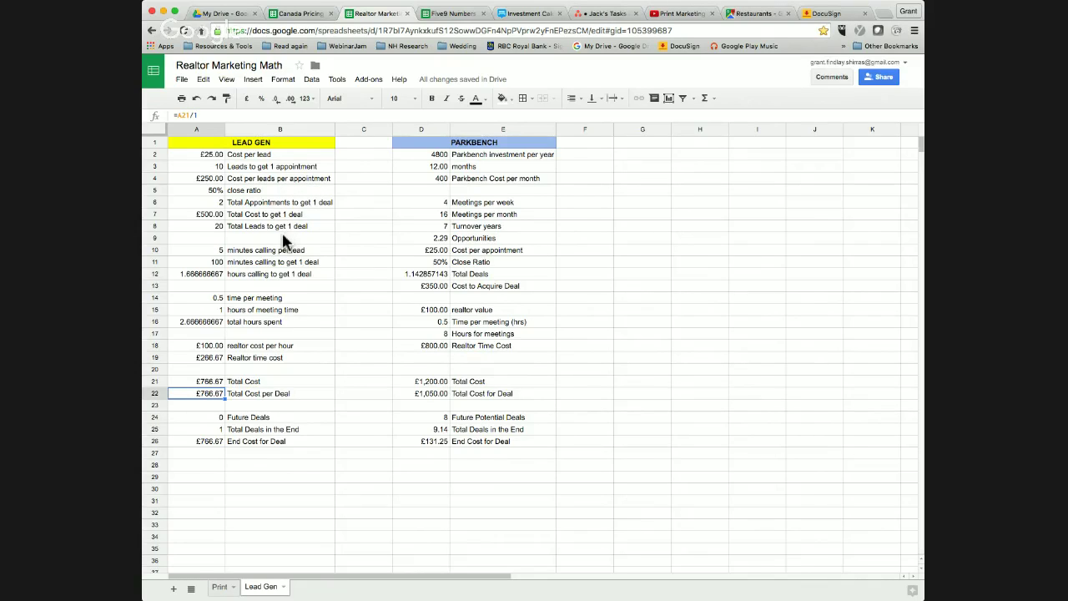
- Review the LEAD GEN Future Deals and Total Deals in the End, and inspect the End Cost for Deal formula
key("Down")
key("Down")
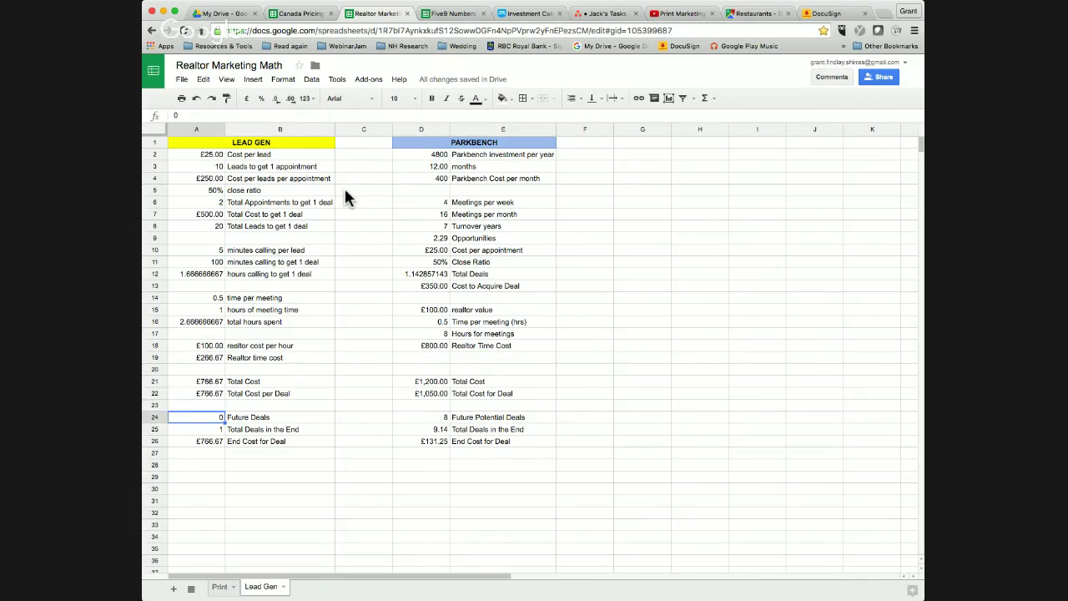
key("Down")
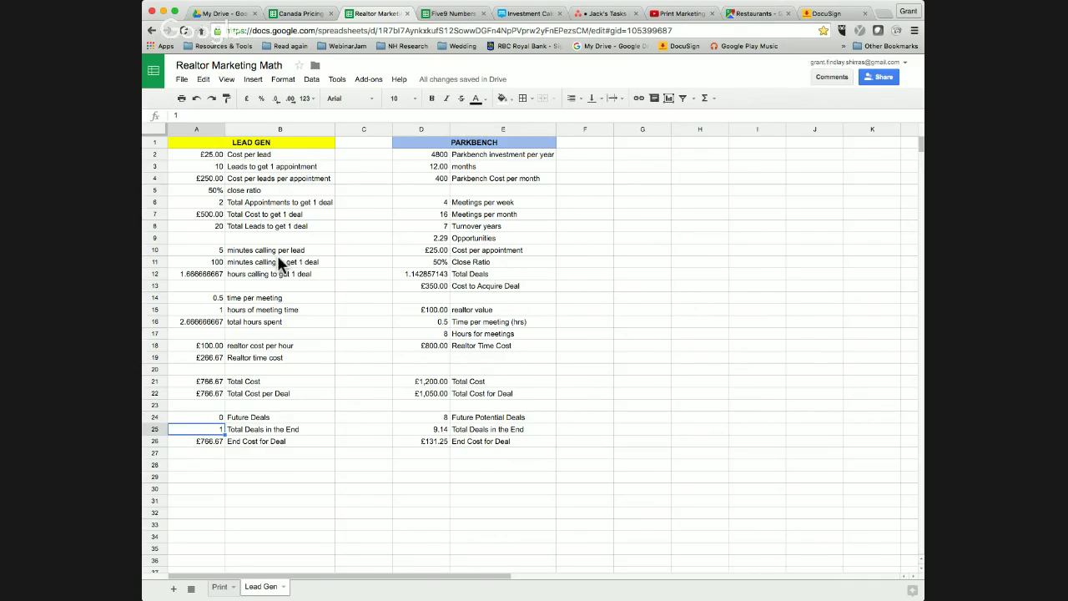
key("Down")
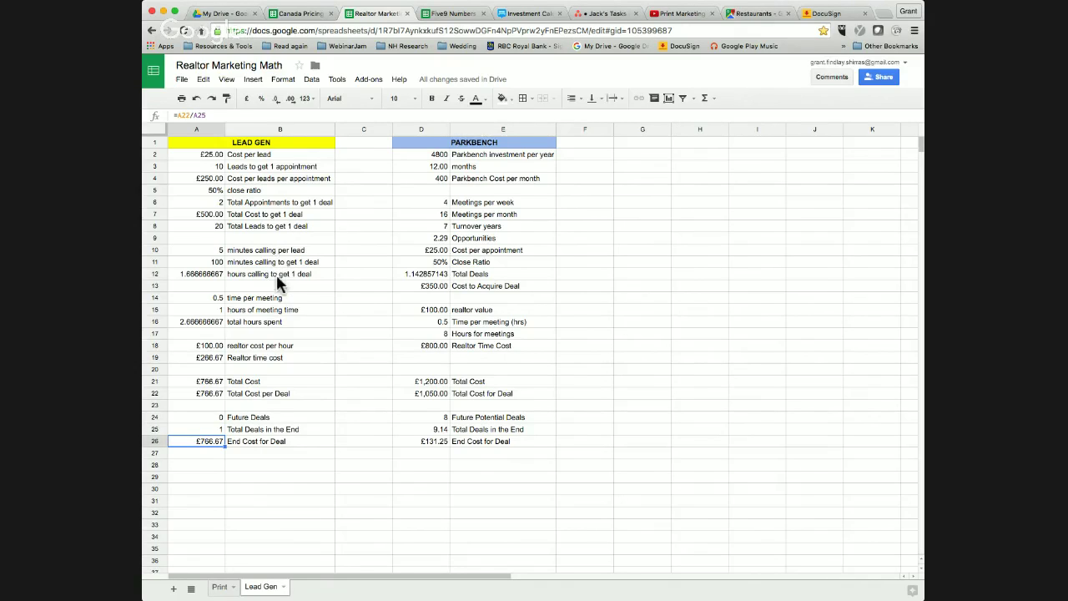
key("Return")
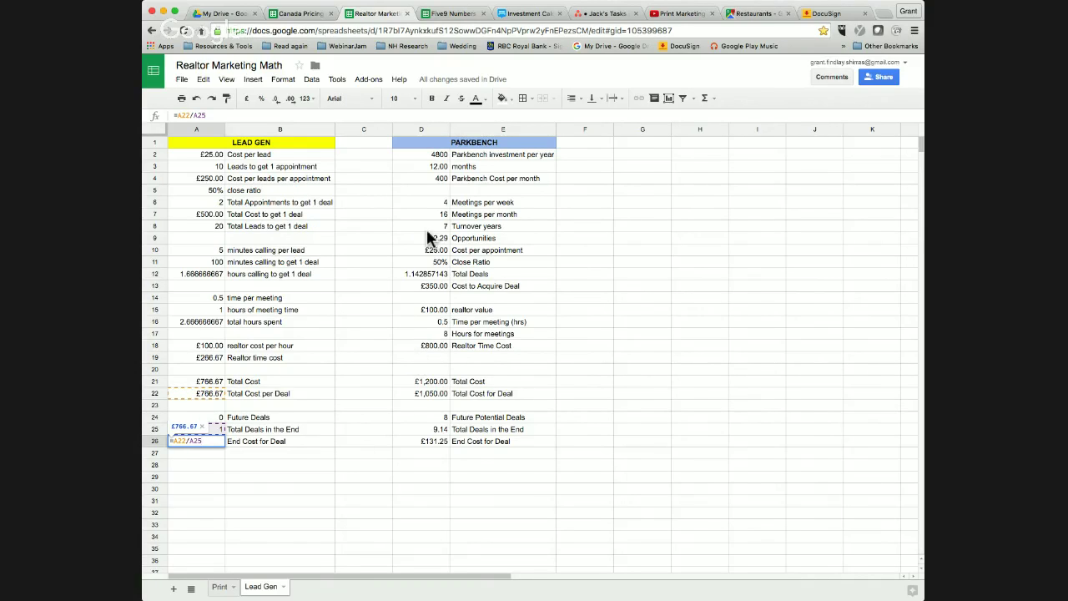
key("Return")
key("Up")
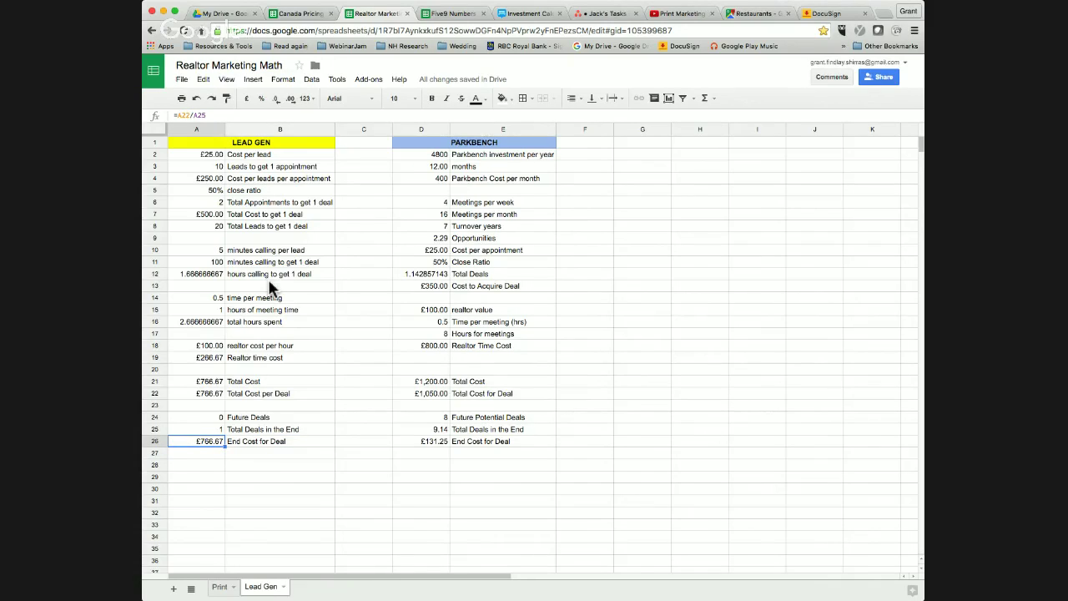
key("Right")
key("Left")
key("Right")
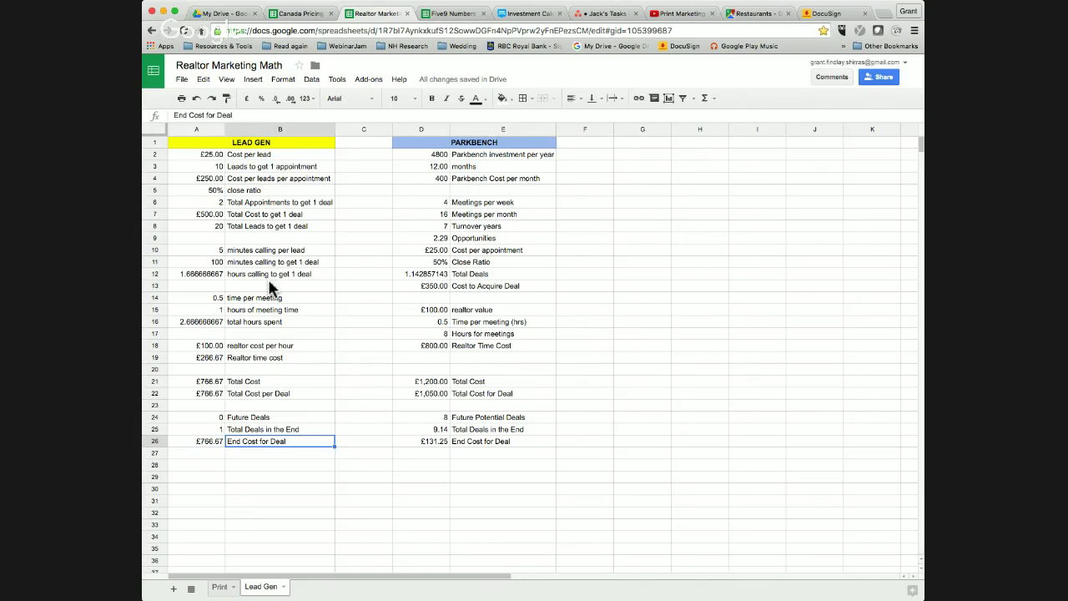
key("Right")
key("Right")
key("Left")
key("Left")
key("Left")
key("Up")
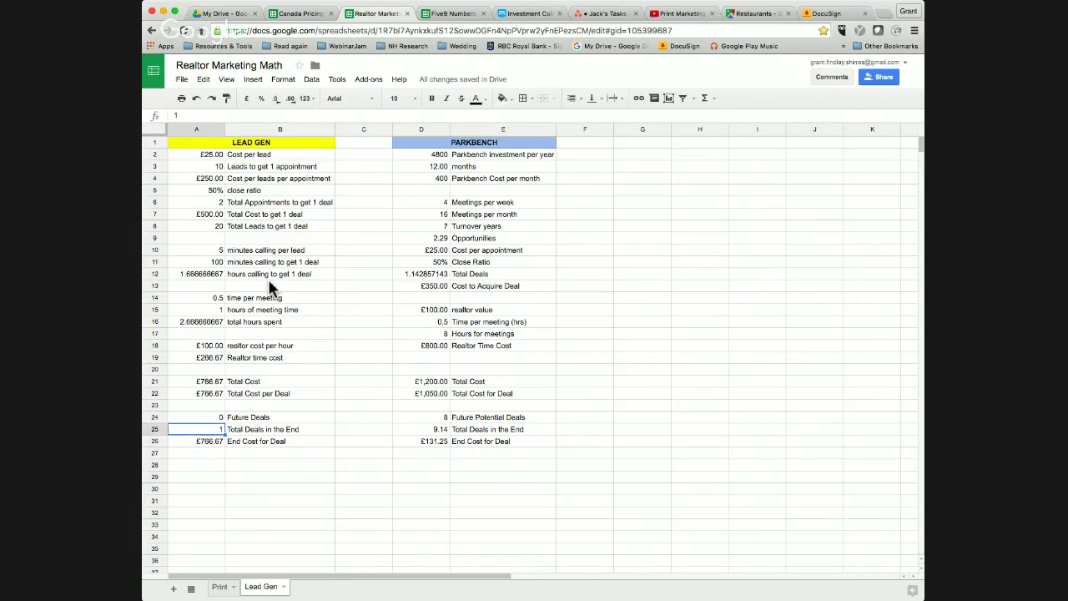
key("Up")
key("Down")
key("Down")
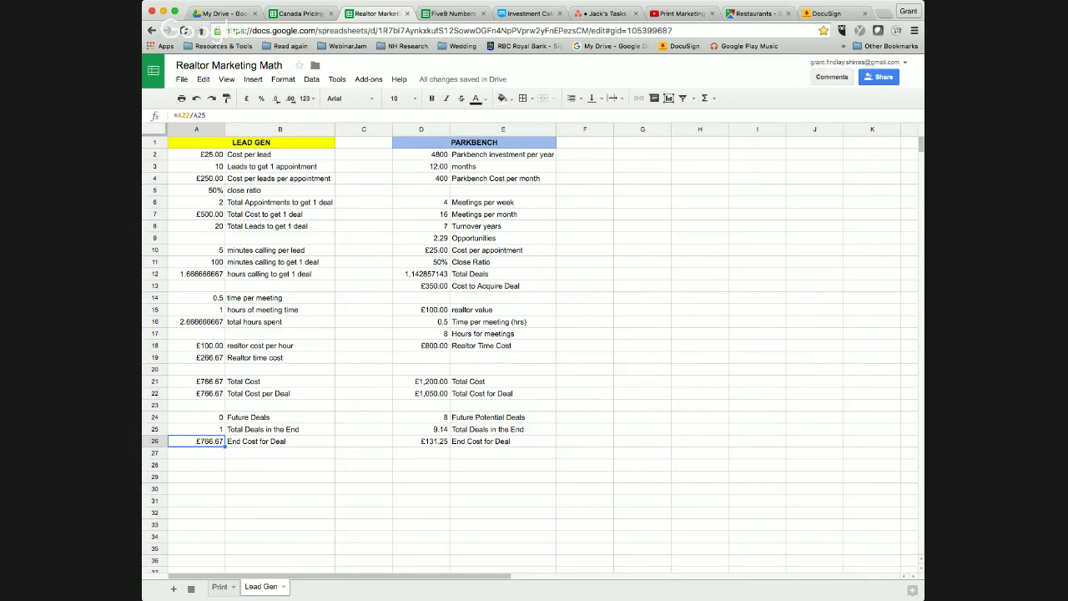
- Review the start of the PARKBENCH block, from the investment per year through the months to the cost per month
left_click(420, 154)
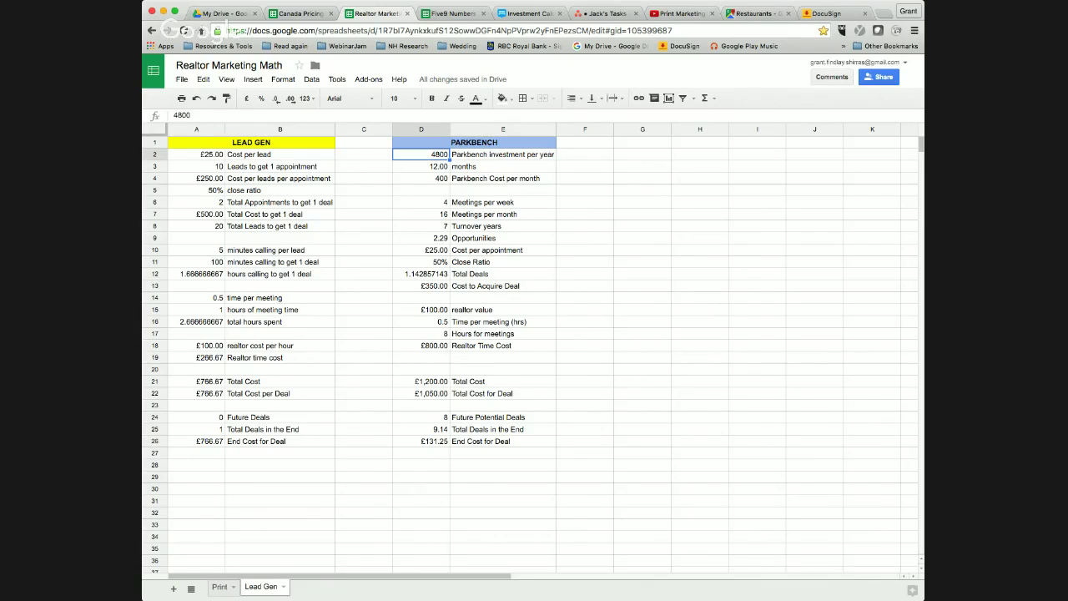
left_click(474, 142)
left_click(421, 154)
left_click(474, 142)
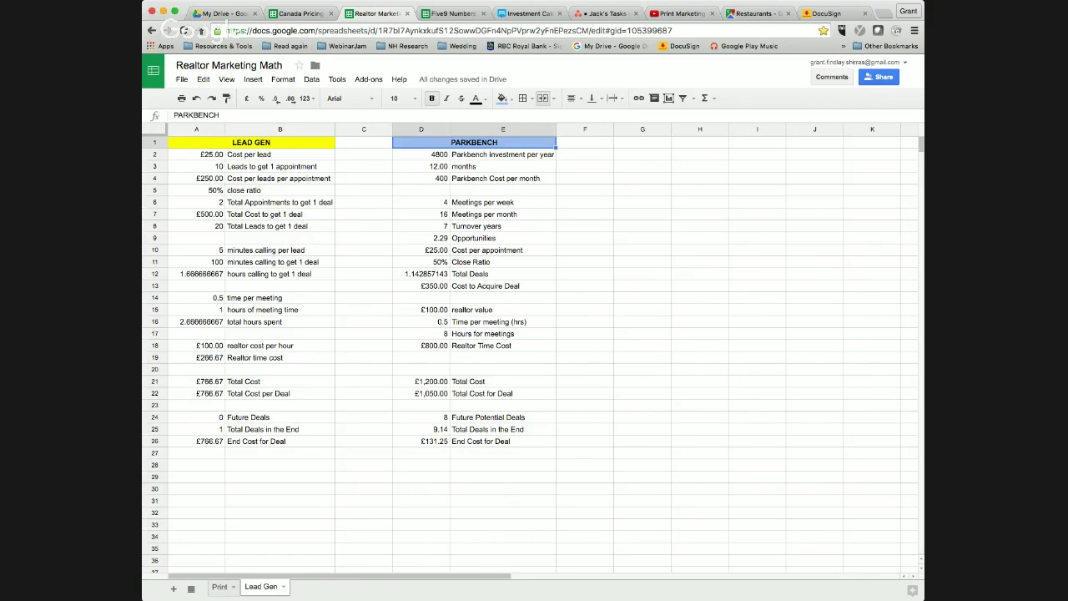
key("Down")
key("Up")
key("Down")
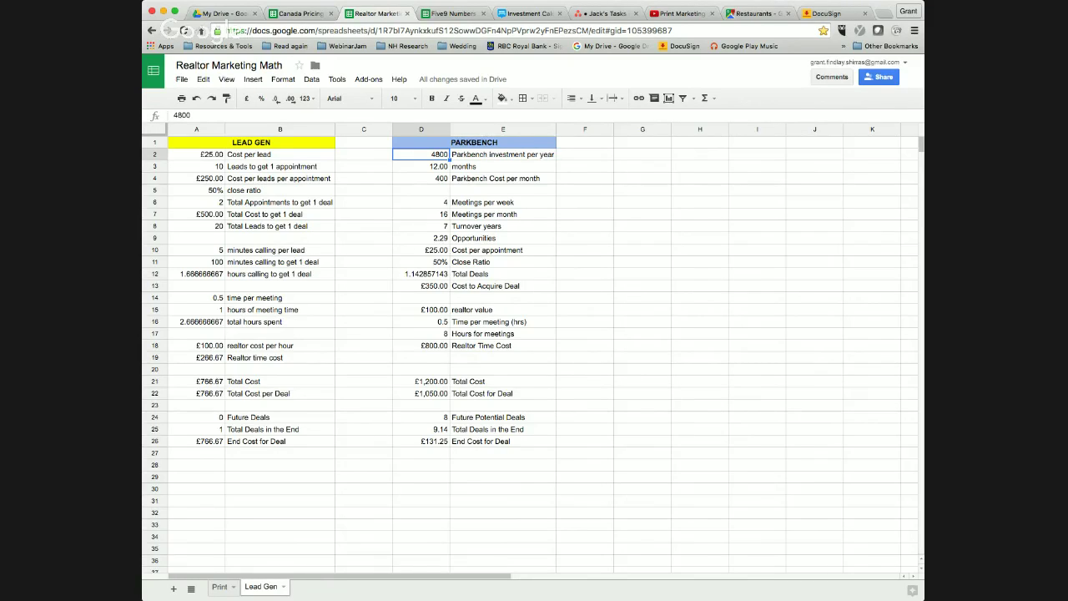
key("Down")
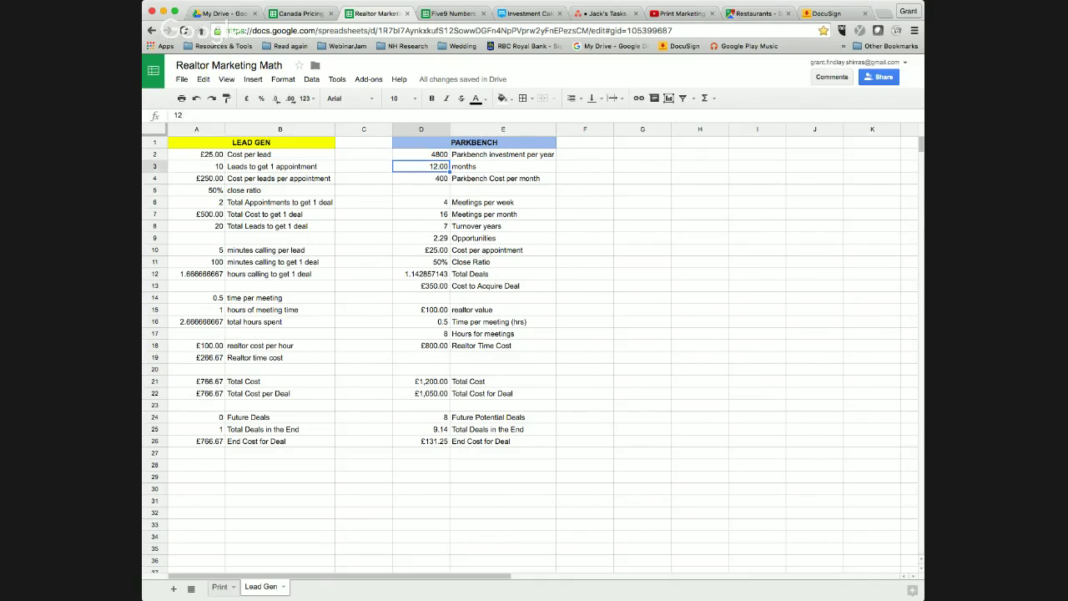
key("Down")
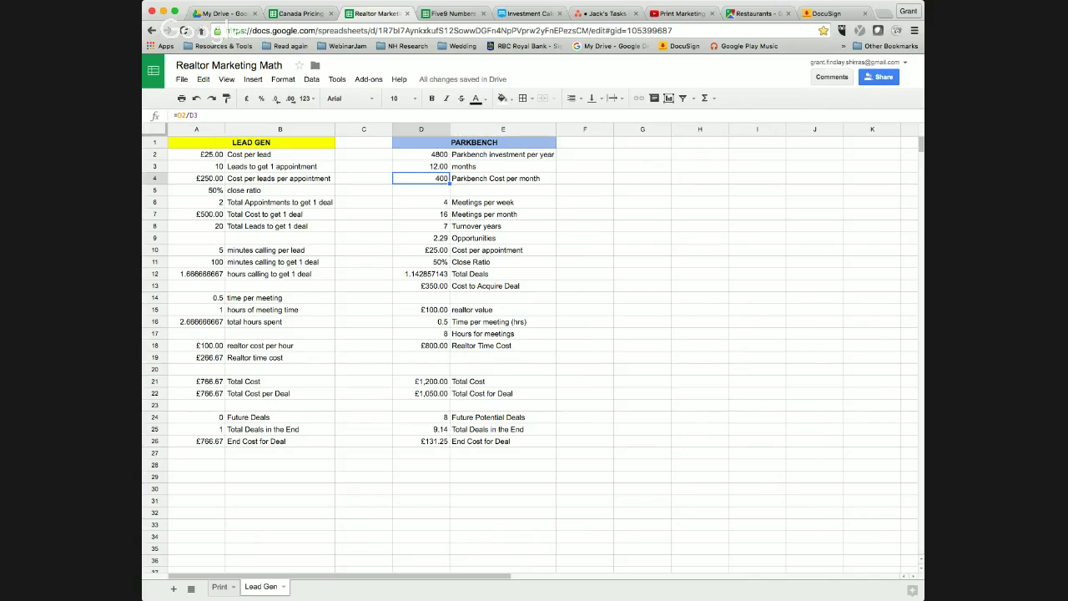
- Recheck how the Parkbench Cost per month is derived from the yearly investment and the number of months
left_click(502, 177)
left_click(420, 178)
left_click(421, 166)
left_click(421, 155)
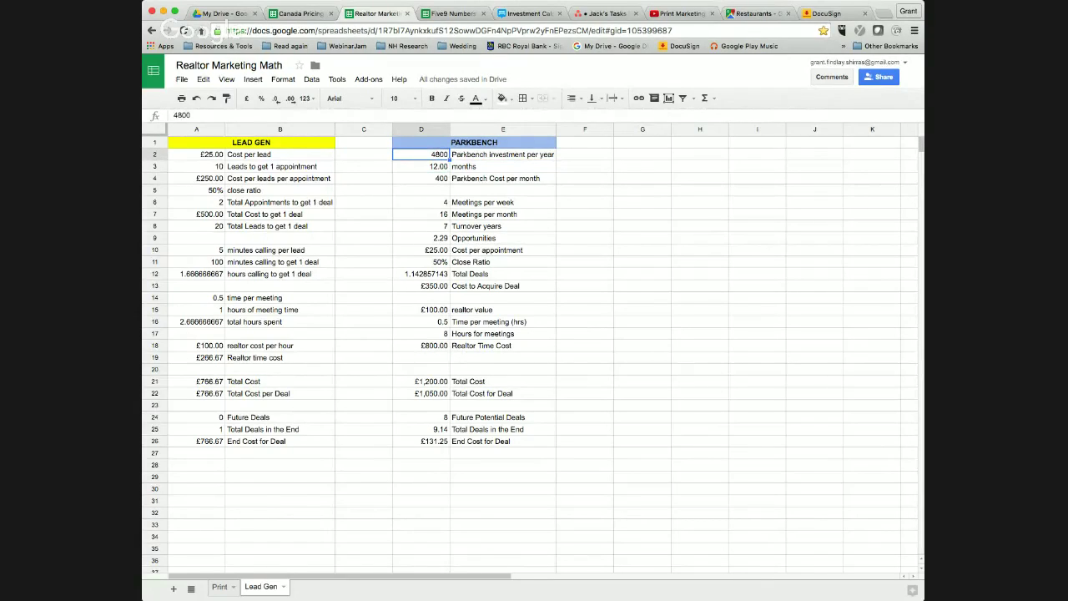
key("Down")
key("Down")
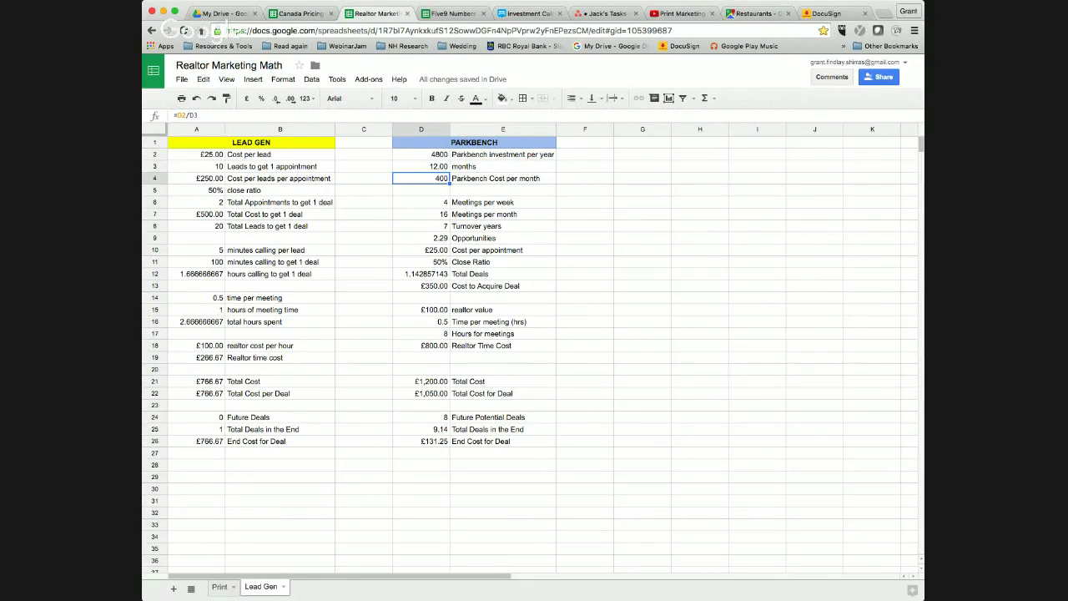
key("Up")
key("Up")
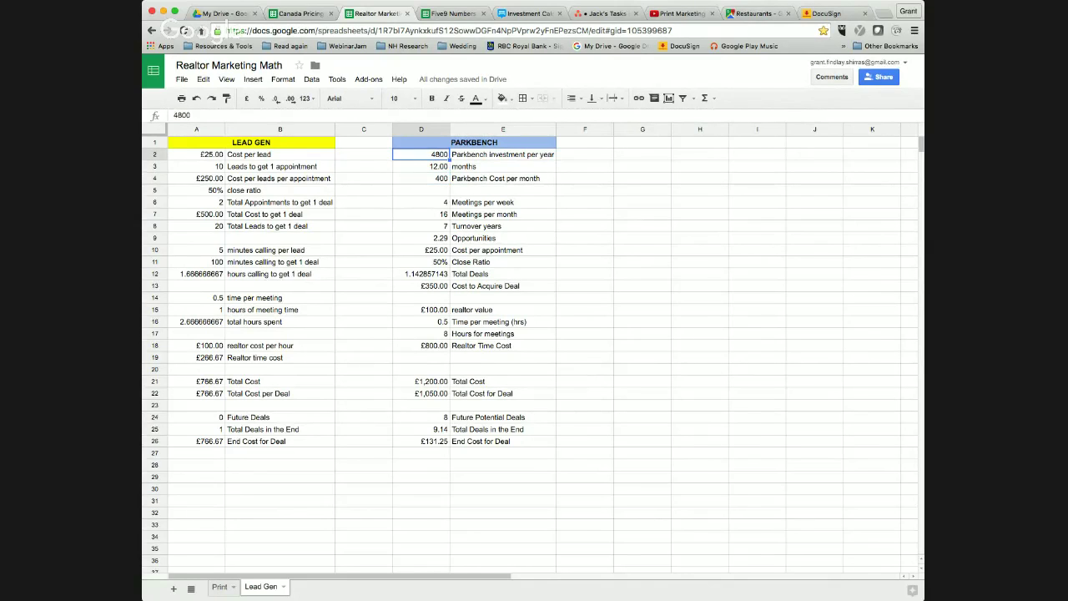
key("Down")
key("Right")
key("Left")
key("Down")
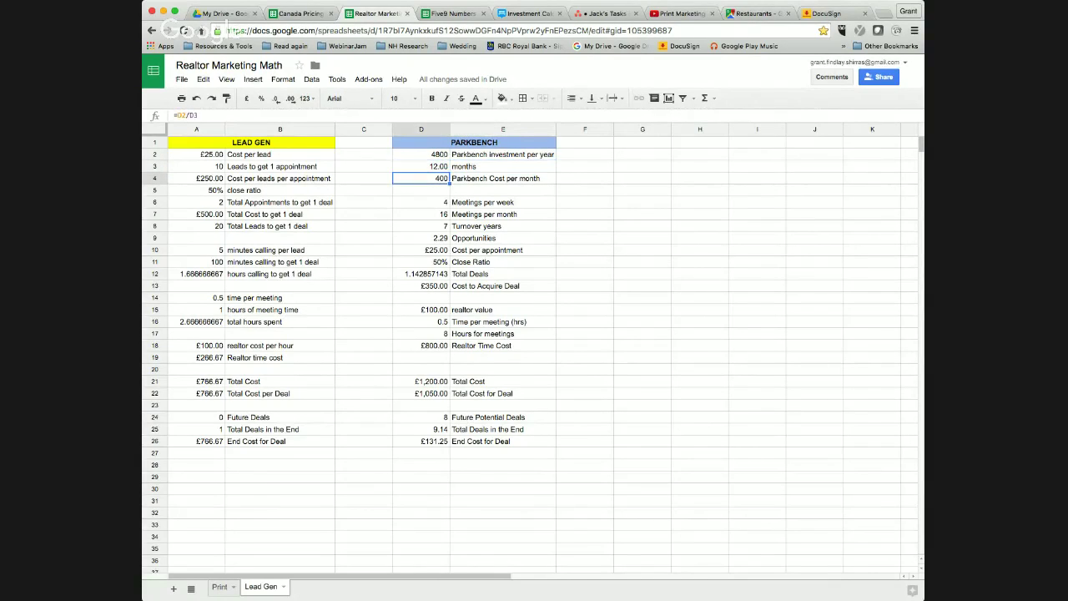
key("Up")
key("Down")
- Examine the PARKBENCH figures from Meetings per week down to Total Deals, finishing back on Meetings per week
key("Down")
key("Down")
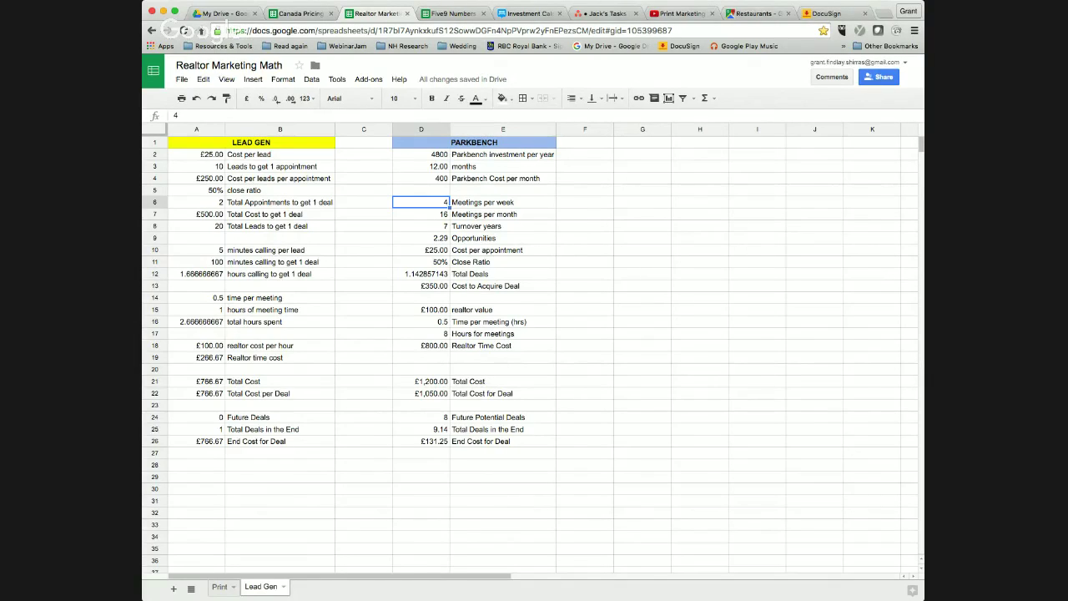
key("Down")
key("Down")
key("Down")
key("Down")
key("Down")
key("Down")
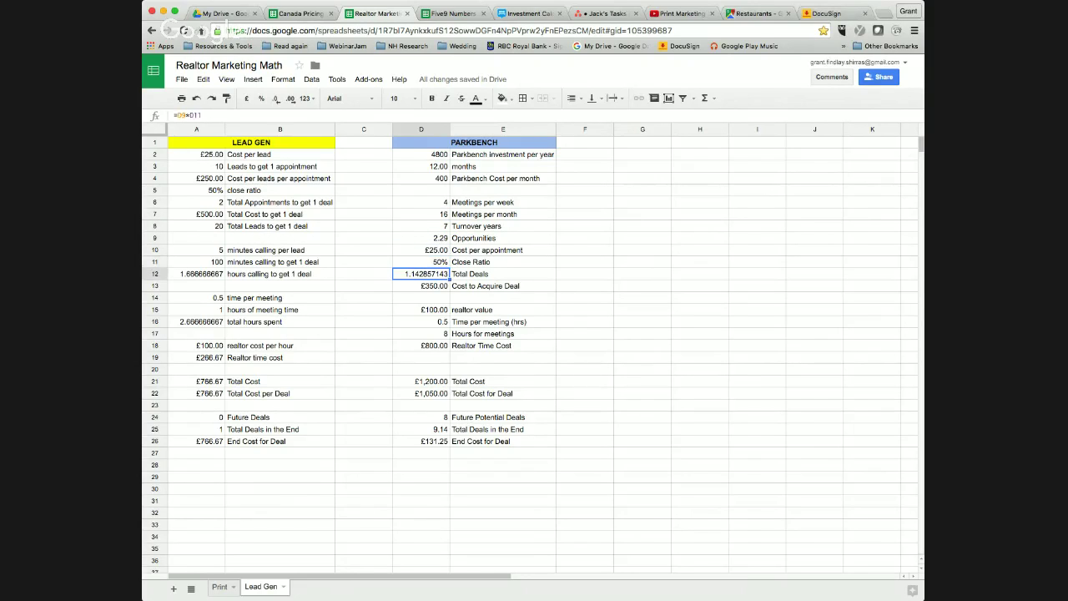
key("Up")
key("Up")
key("Up")
key("Up")
key("Up")
key("Up")
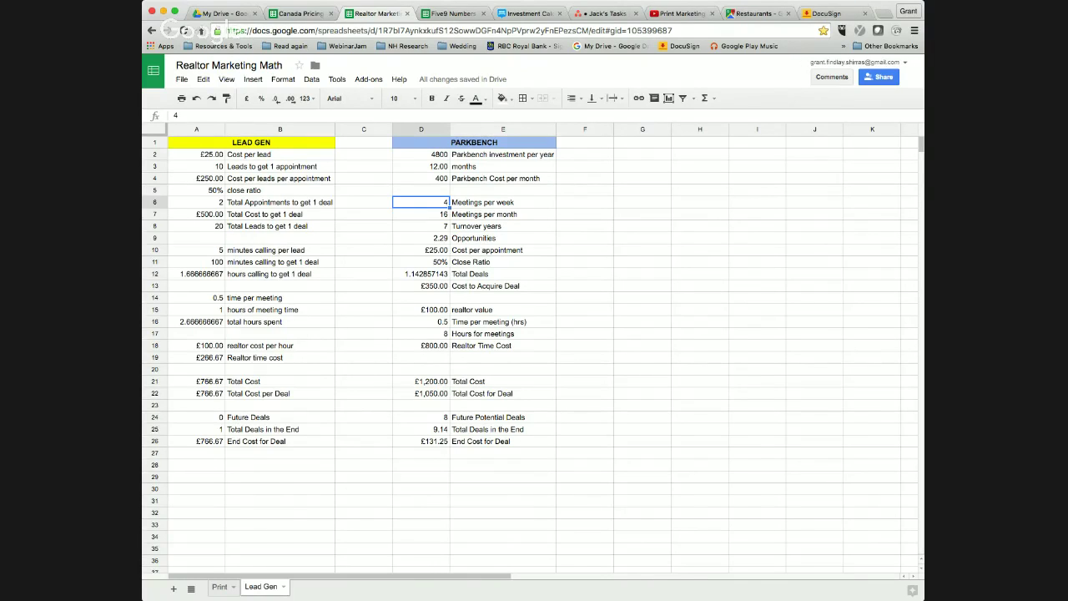
- Review the PARKBENCH rows between Meetings per week and Close Ratio, stopping at Turnover years and returning to Meetings per week
key("Down")
key("Down")
key("Down")
key("Down")
key("Down")
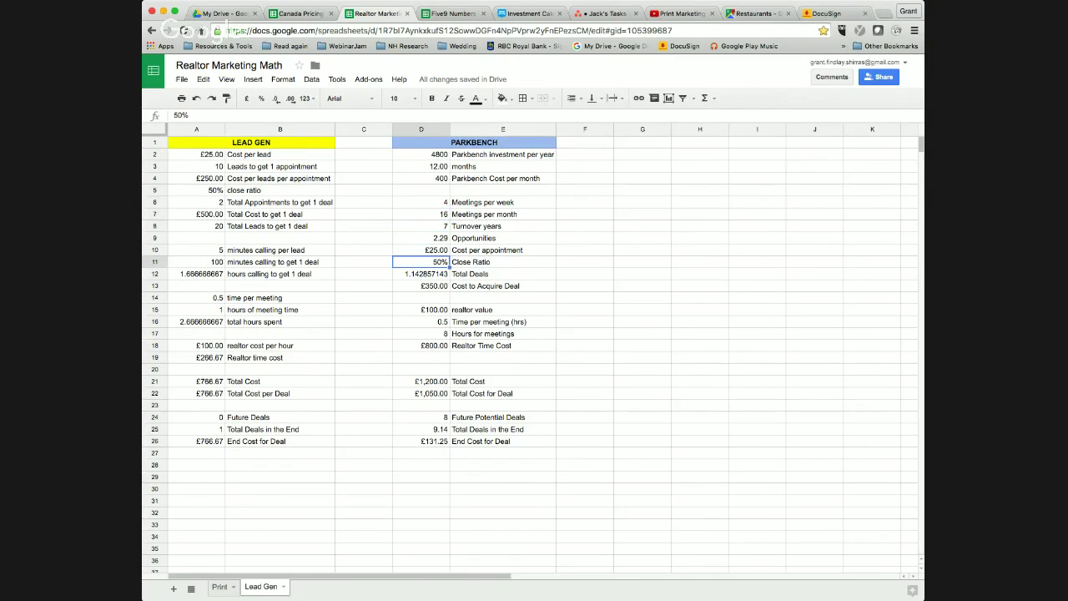
key("Up")
key("Up")
key("Up")
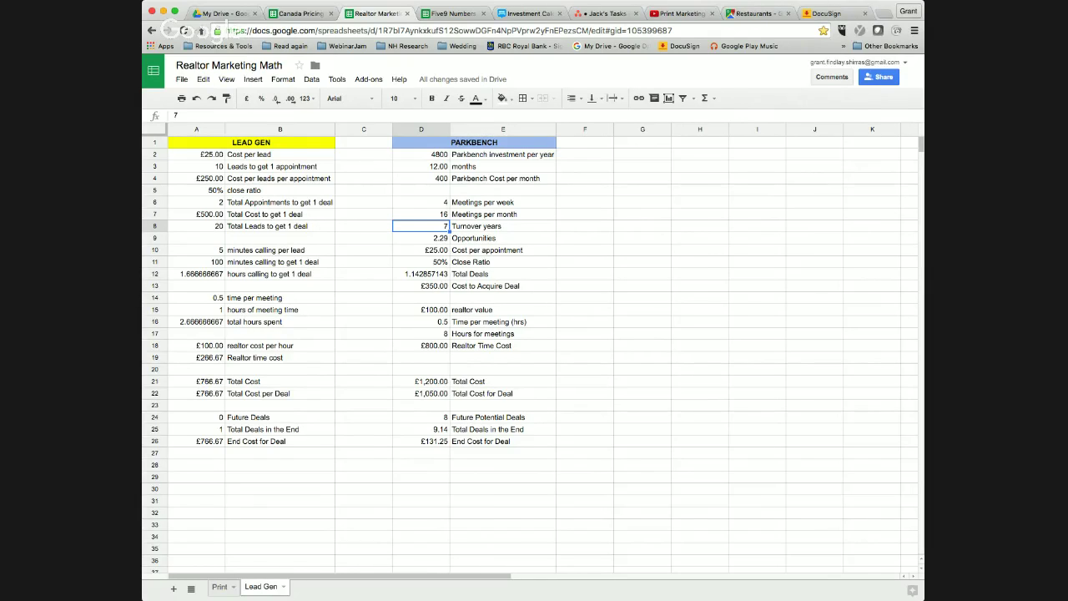
key("Up")
key("Up")
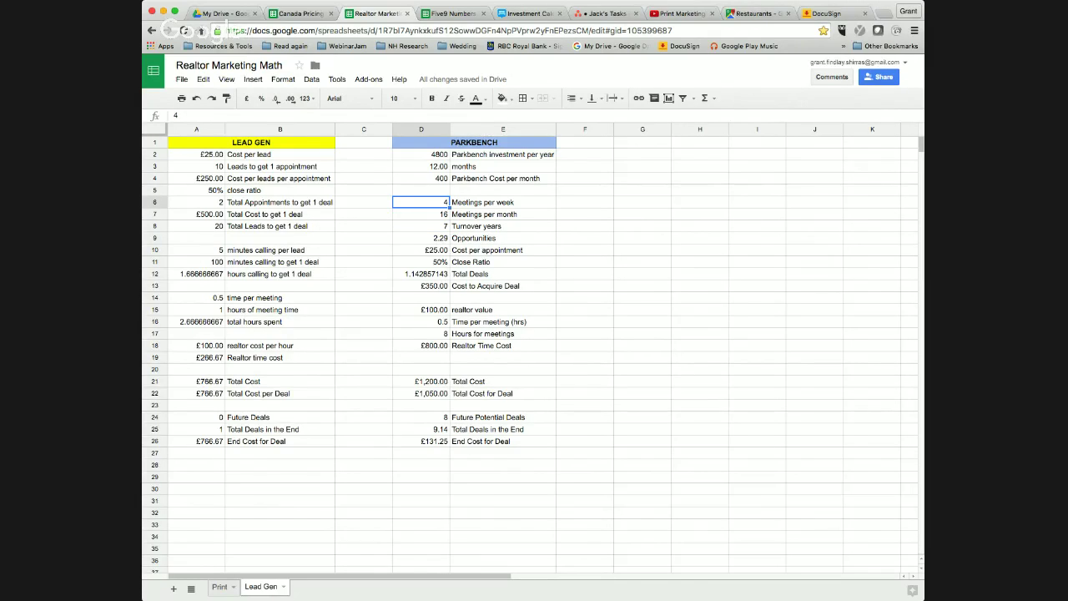
- Check how the PARKBENCH Meetings per month figure is derived from Meetings per week
key("Down")
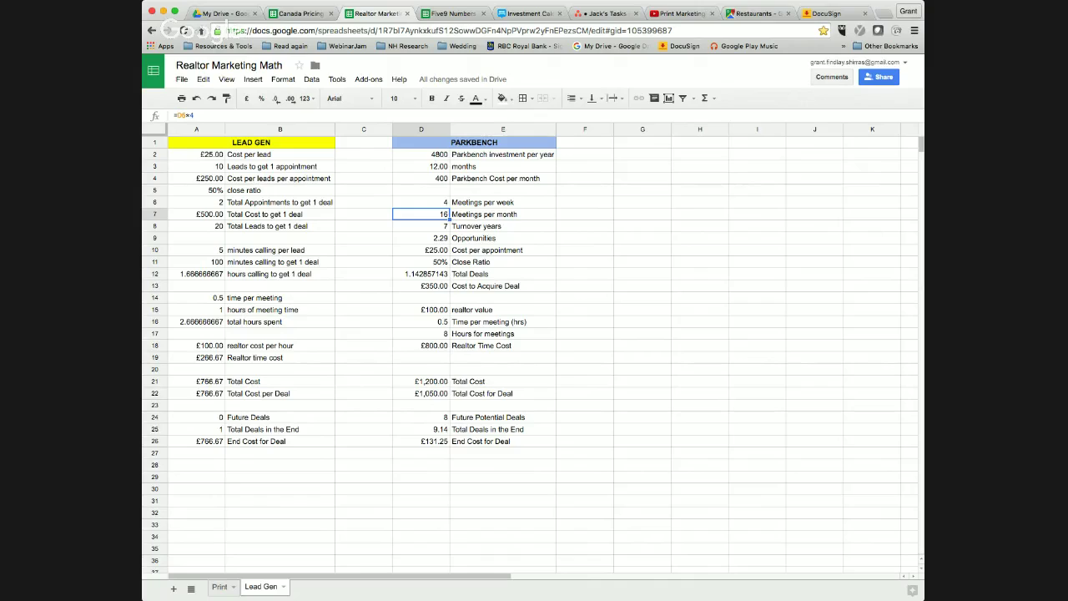
key("Down")
key("Up")
key("Up")
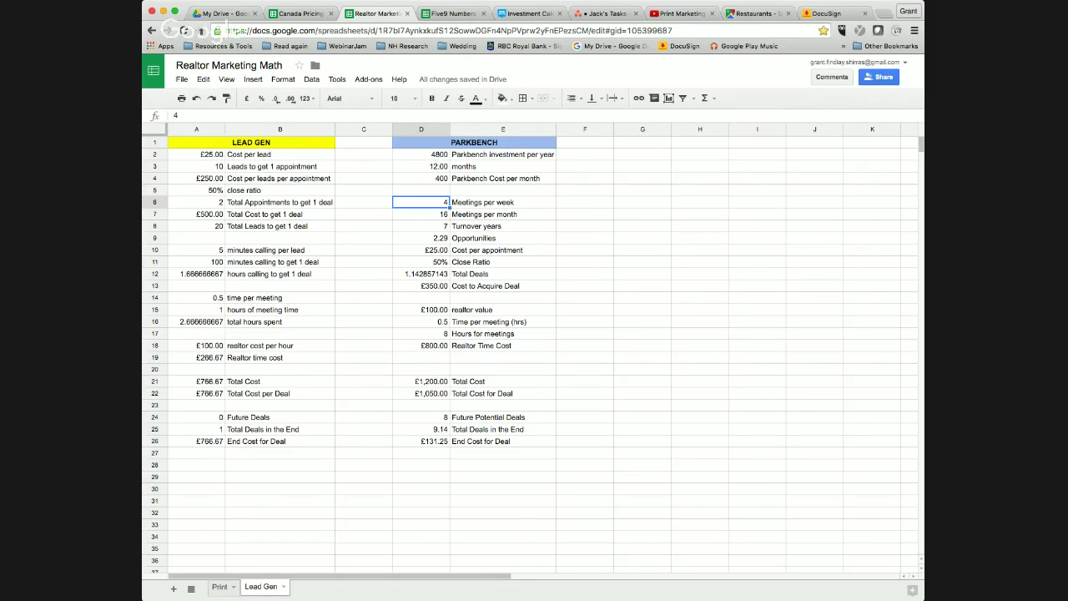
key("Down")
key("Down")
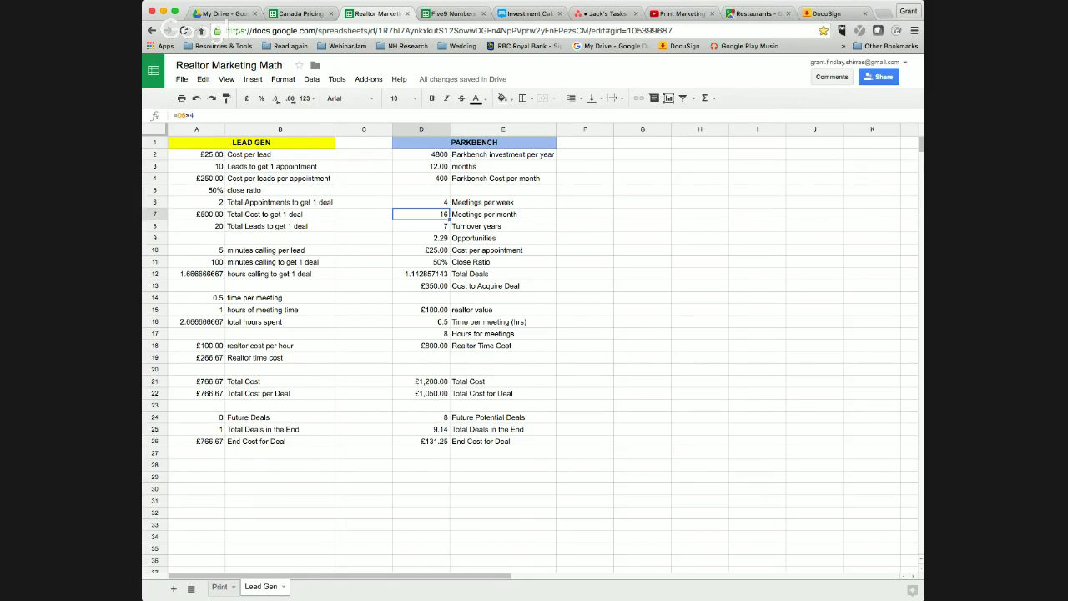
- Inspect the cells referenced by the PARKBENCH Opportunities formula and go back to Turnover years
key("Down")
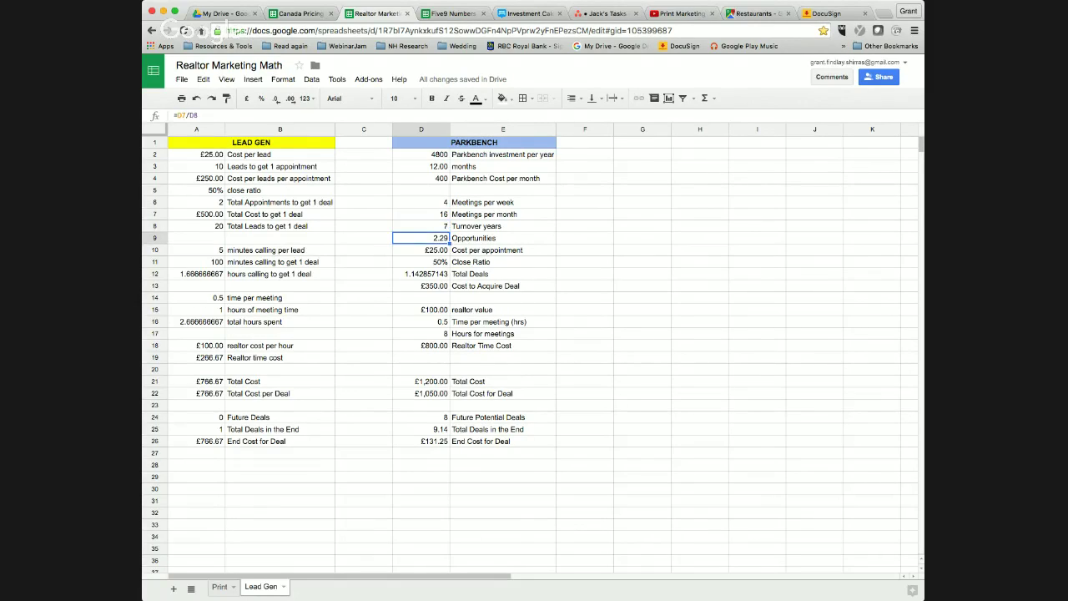
key("Return")
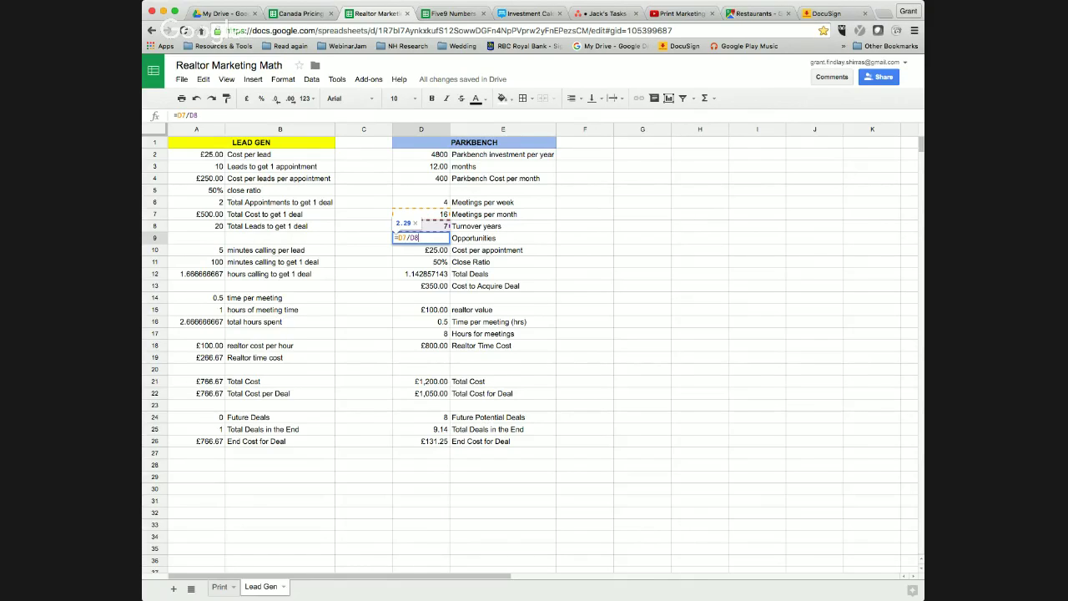
key("Escape")
key("Up")
key("Up")
key("Down")
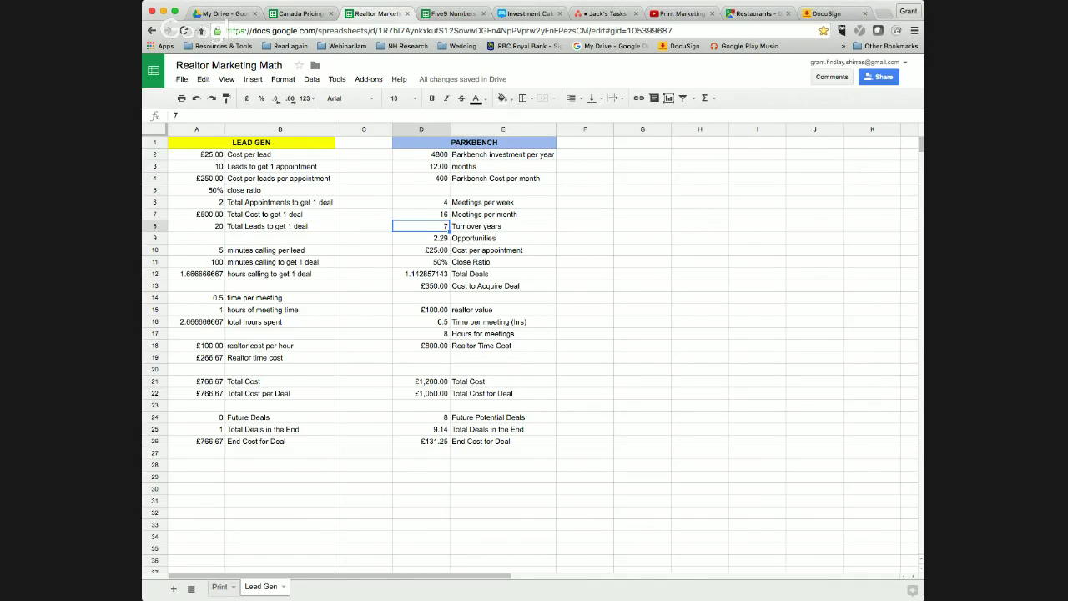
- Look at the LEAD GEN close ratio and Total Appointments to get 1 deal, ending on the LEAD GEN heading
left_click(196, 190)
key("Down")
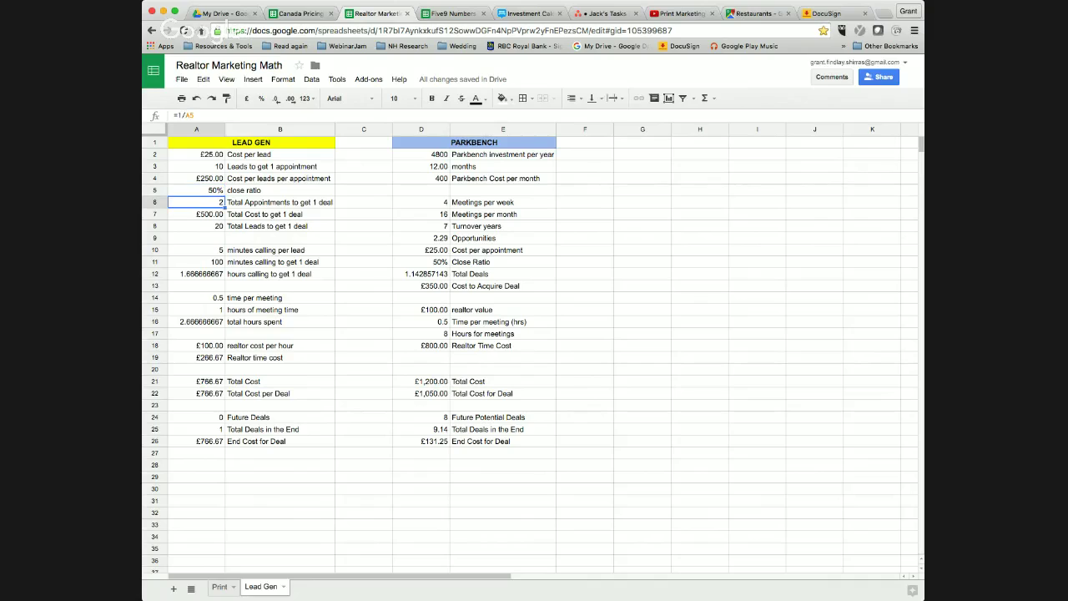
left_click(250, 142)
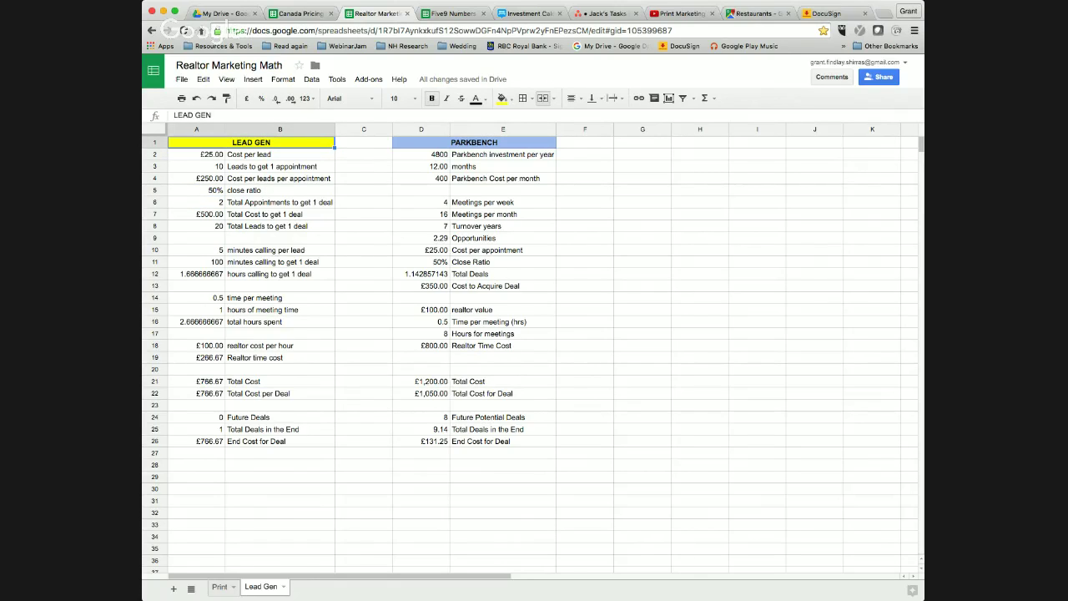
- Trace PARKBENCH Opportunities from Meetings per month and Turnover years, inspecting its formula without changing it
left_click(420, 214)
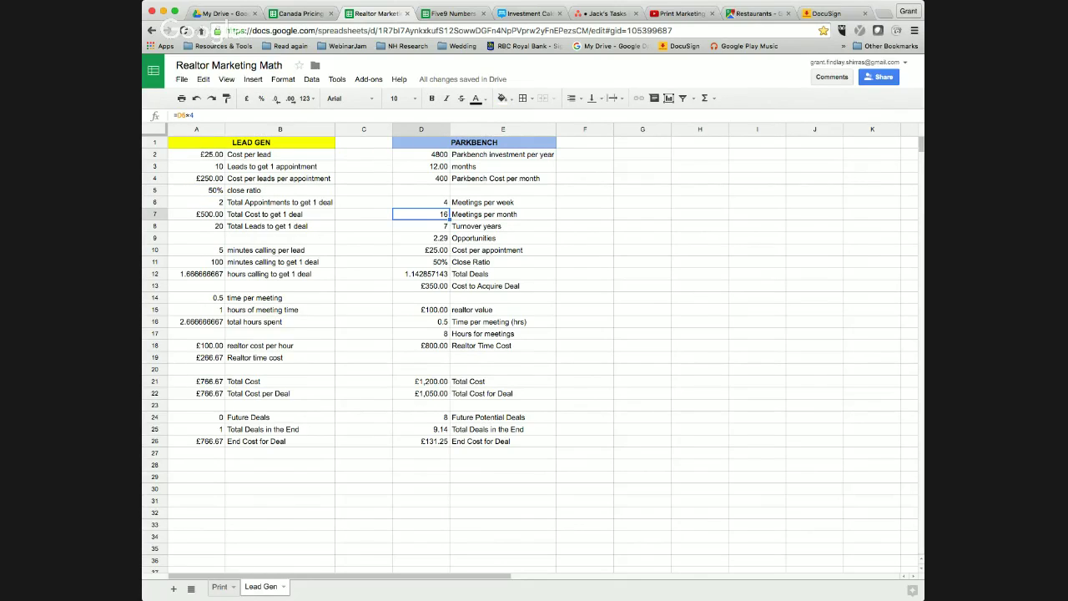
left_click(421, 227)
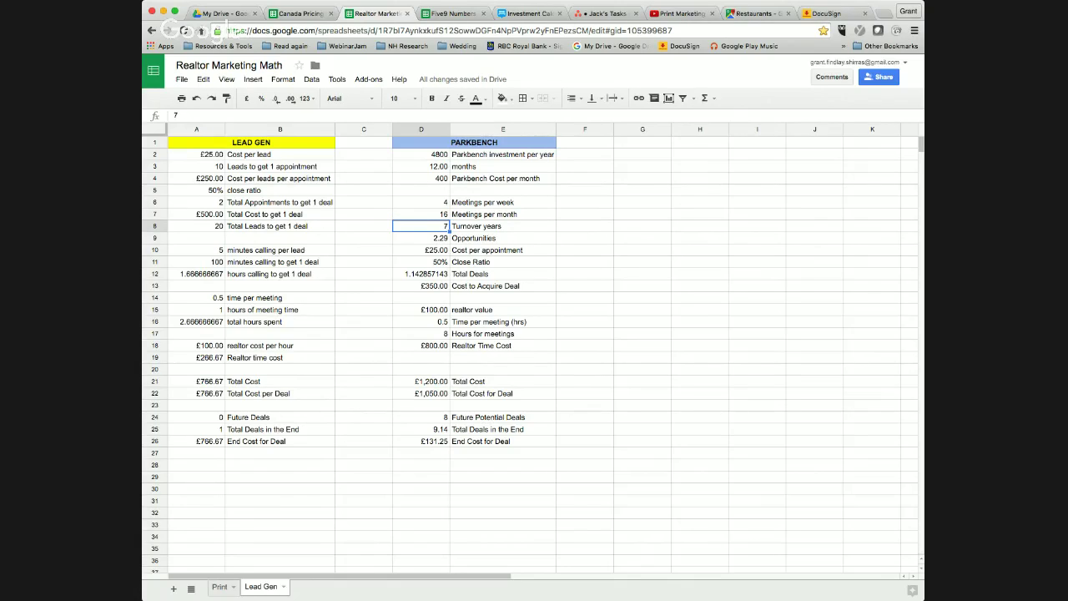
left_click(421, 238)
key("Return")
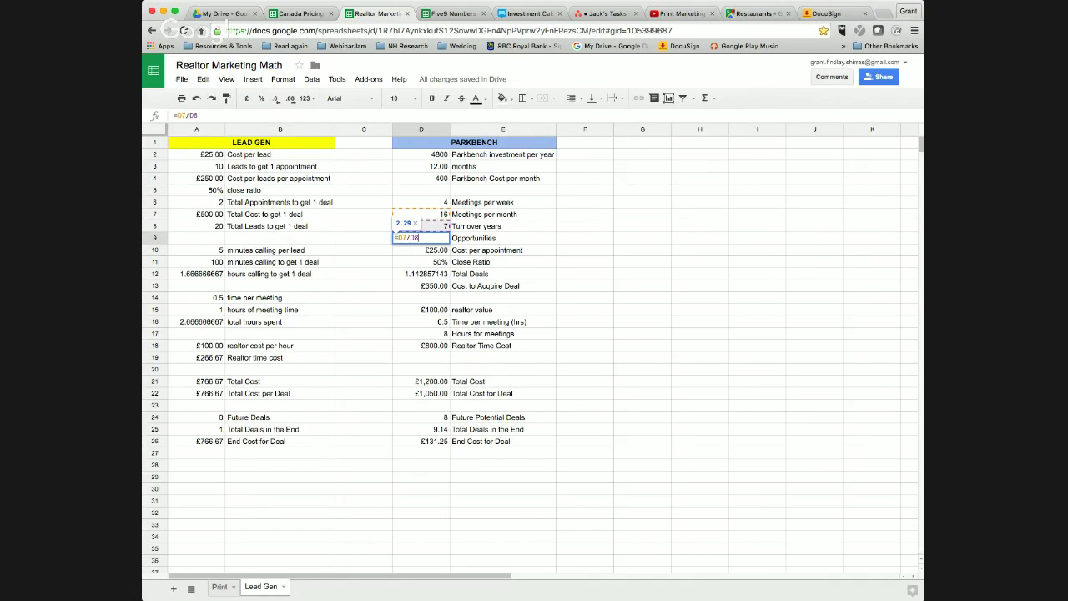
key("Escape")
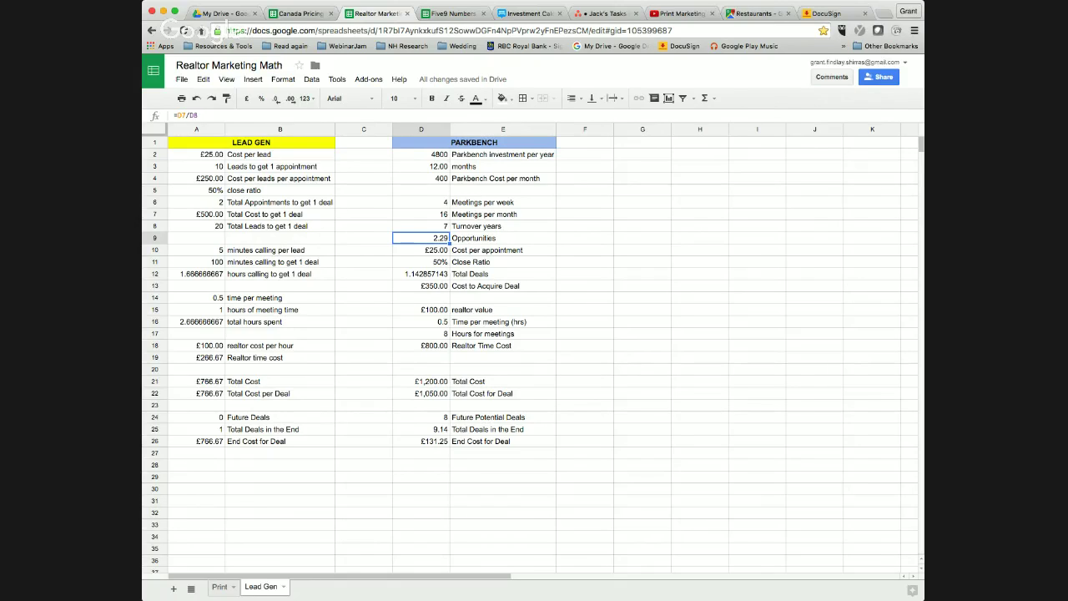
- Inspect the formula behind the PARKBENCH Cost per appointment and leave it as is
left_click(421, 249)
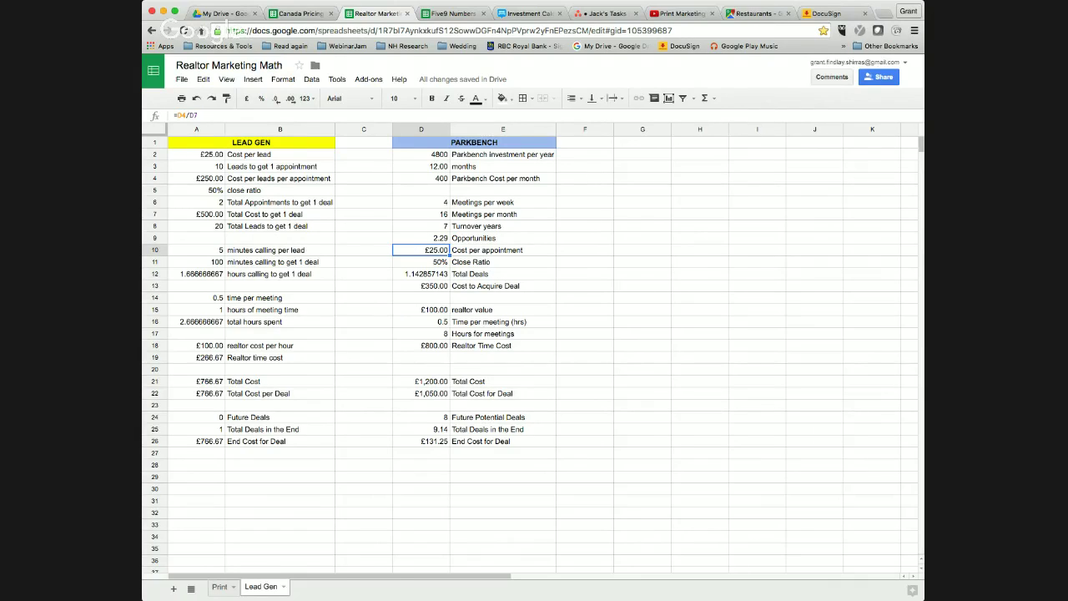
key("Return")
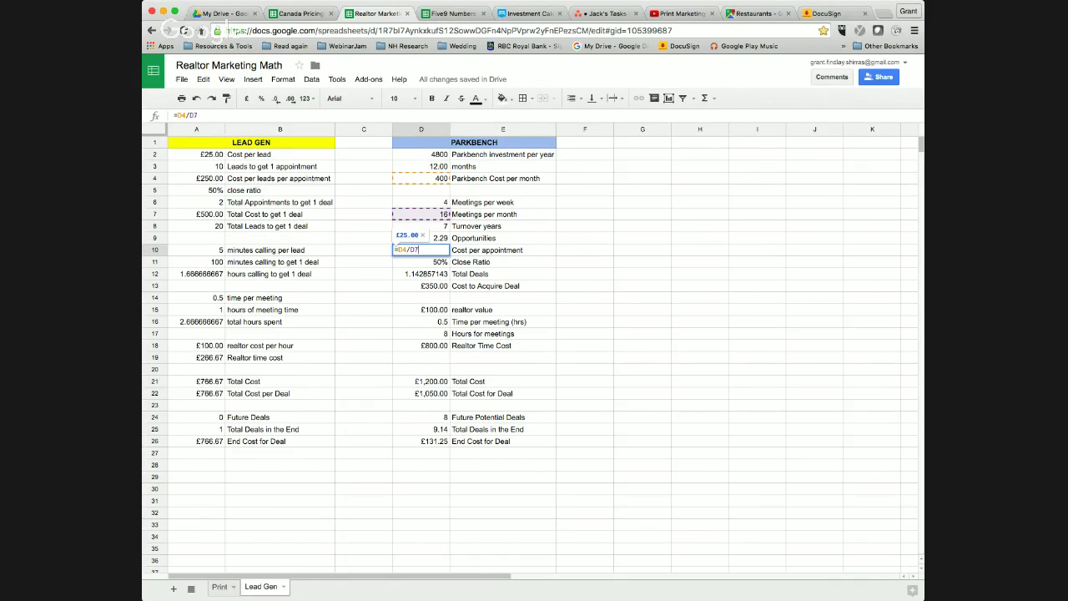
key("Escape")
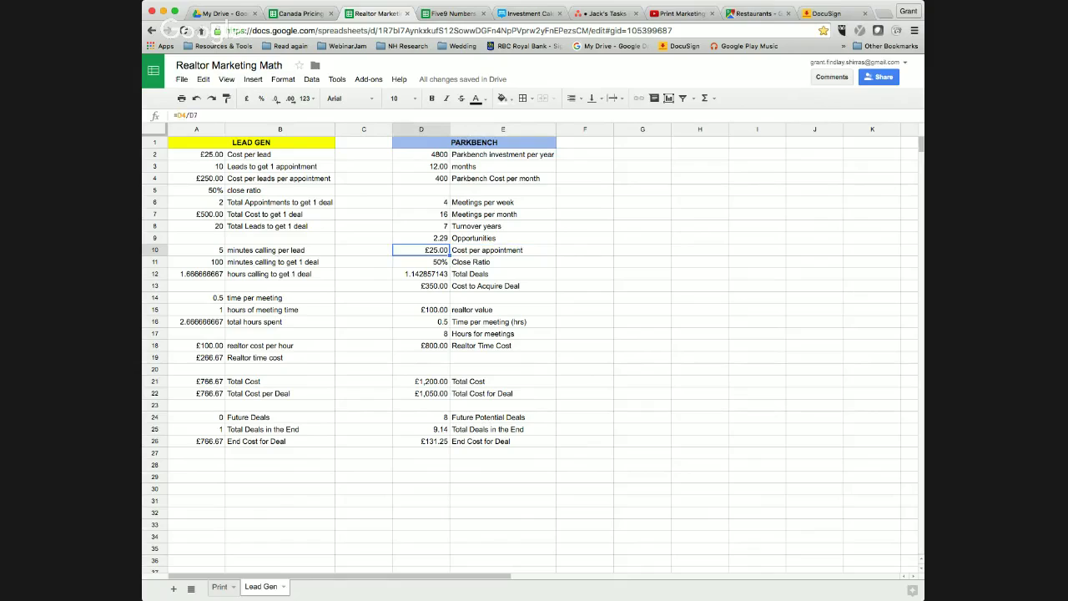
- Compare the PARKBENCH Close Ratio with the LEAD GEN close ratio
left_click(420, 261)
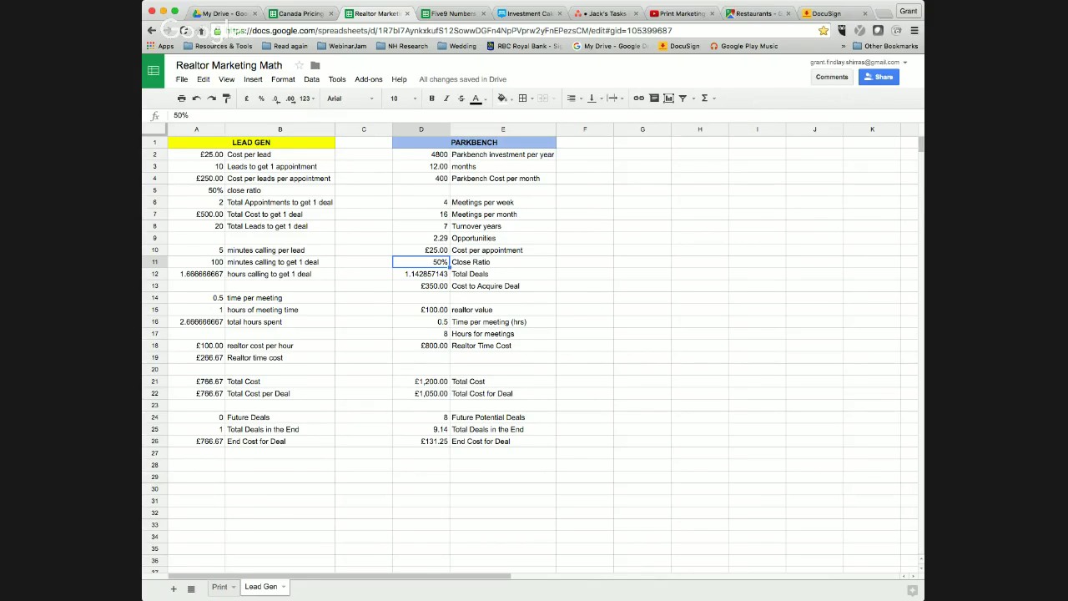
left_click(196, 190)
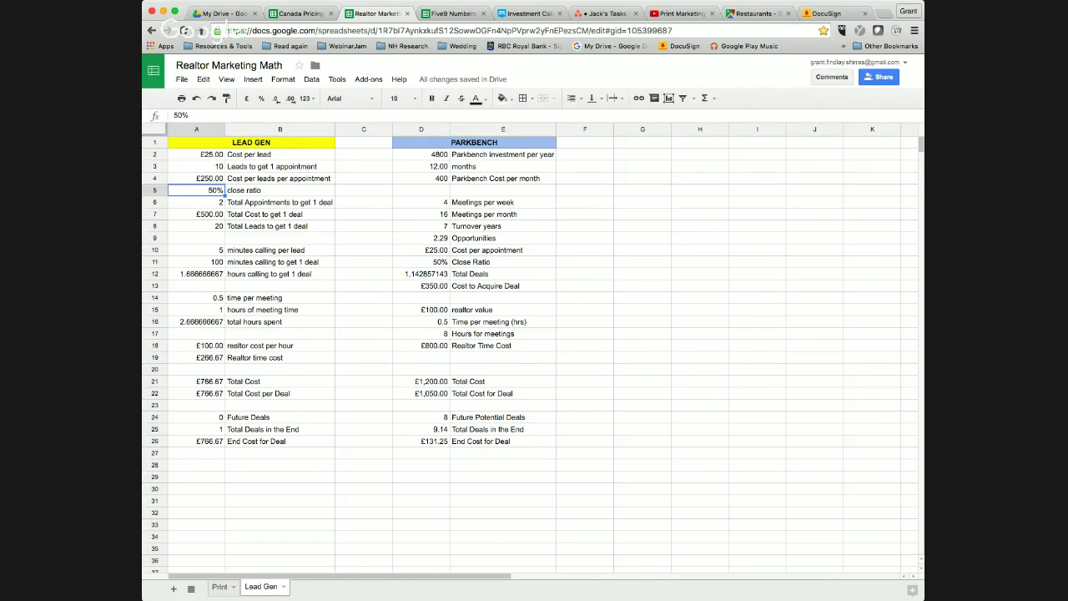
left_click(422, 262)
left_click(196, 191)
left_click(421, 262)
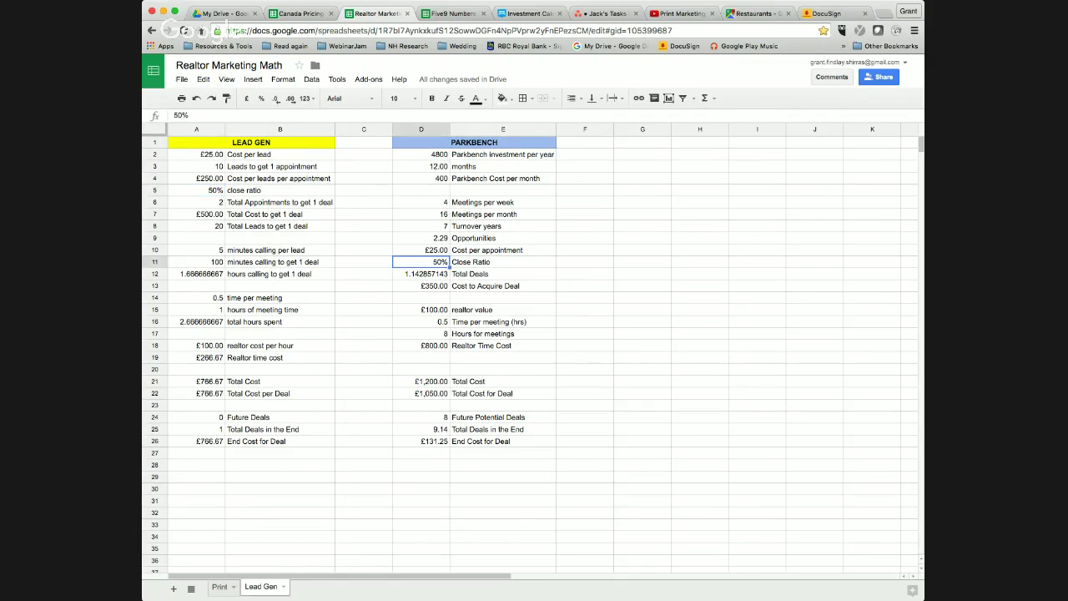
- Inspect the formulas behind the PARKBENCH Total Deals and Cost to Acquire Deal, finishing on the Cost to Acquire Deal value
double_click(422, 274)
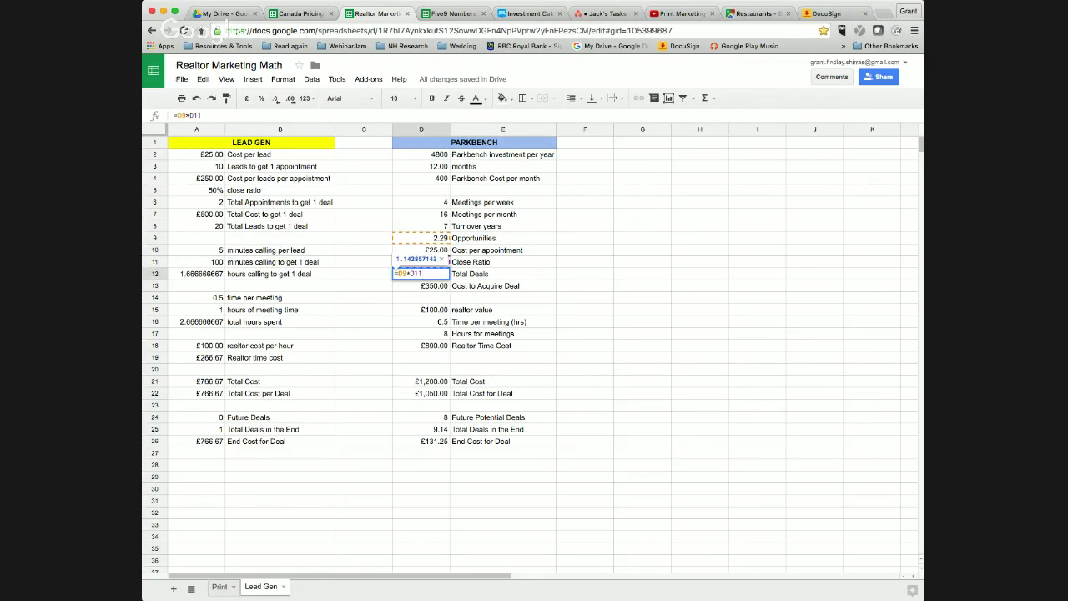
key("Escape")
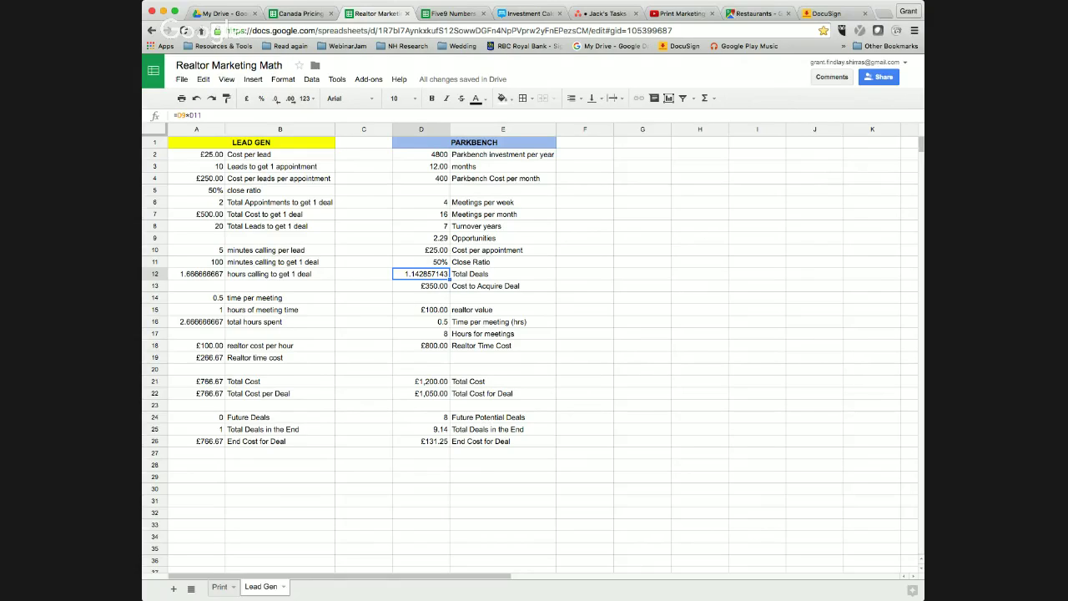
double_click(422, 285)
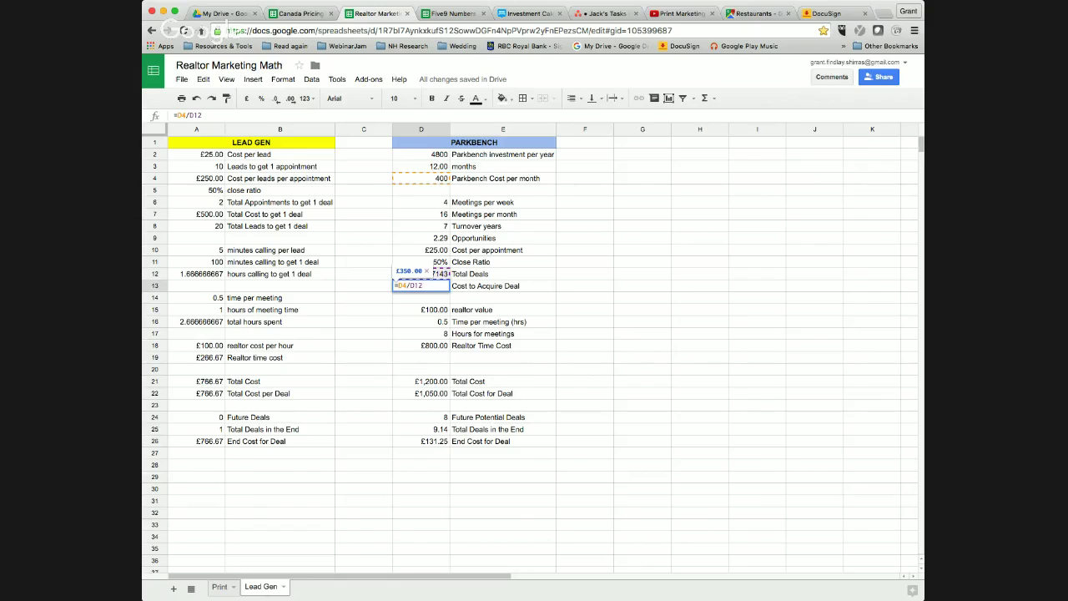
key("Return")
key("Right")
key("Up")
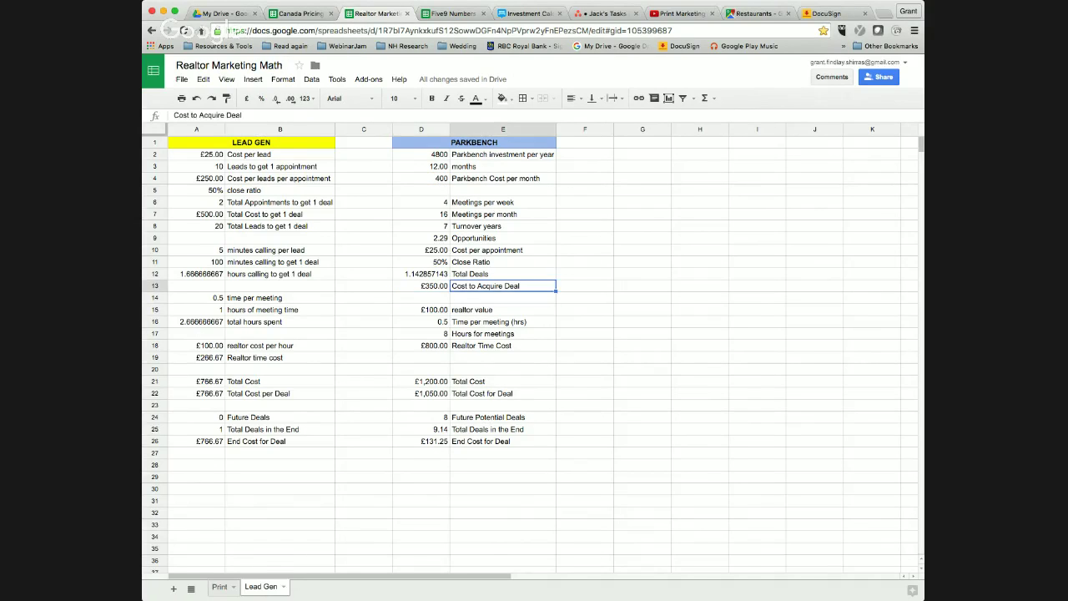
key("Left")
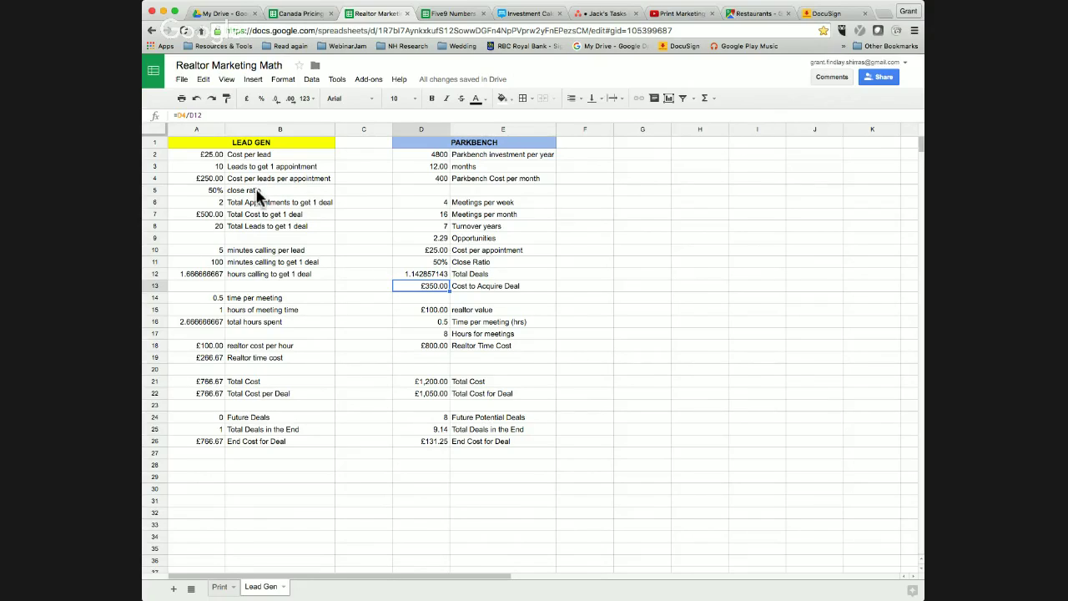
- Check the LEAD GEN Total Cost per Deal and return to the PARKBENCH Cost to Acquire Deal
key("Left")
key("Left")
key("Left")
key("Down")
key("Down")
key("Down")
key("Down")
key("Down")
key("Down")
key("Down")
key("Down")
key("Down")
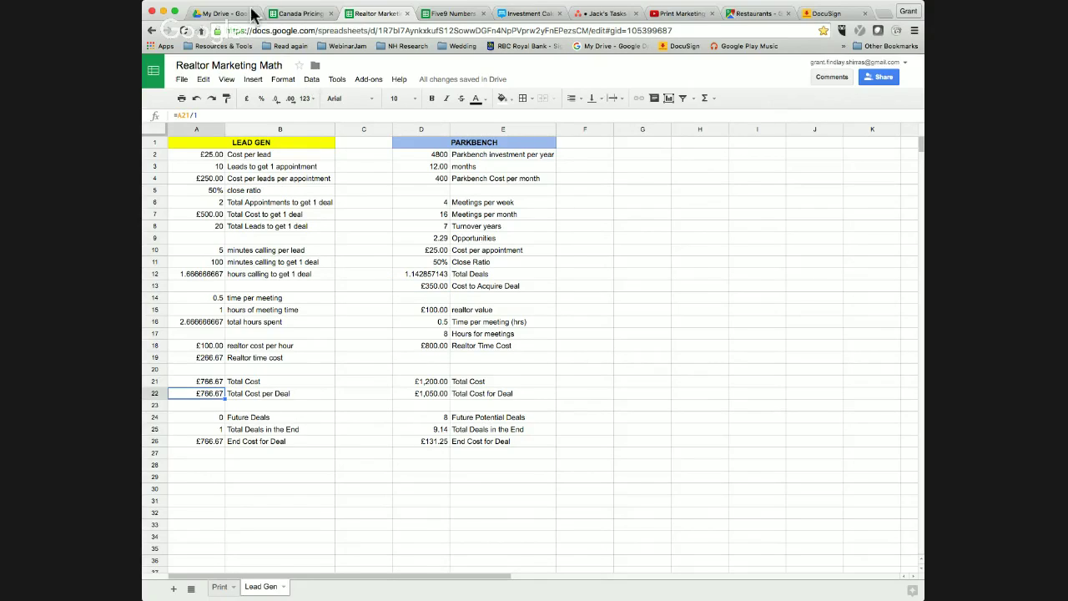
left_click(420, 285)
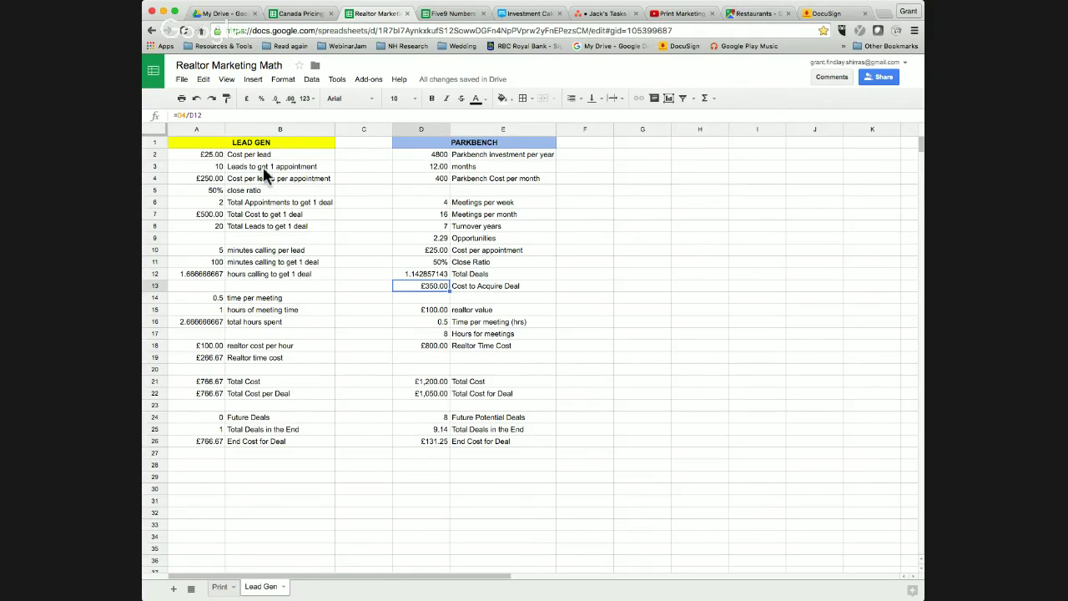
- Compare the PARKBENCH Cost to Acquire Deal repeatedly with the LEAD GEN Total Cost per Deal, ending on the LEAD GEN value
key("Left")
key("Left")
key("Left")
key("Down")
key("Down")
key("Down")
key("Down")
key("Down")
key("Down")
key("Down")
key("Down")
key("Down")
key("Up")
key("Up")
key("Up")
key("Up")
key("Up")
key("Up")
key("Up")
key("Up")
key("Up")
key("Right")
key("Right")
key("Right")
key("Left")
key("Left")
key("Left")
key("Down")
key("Down")
key("Down")
key("Down")
key("Down")
key("Down")
key("Down")
key("Down")
key("Down")
left_click(421, 285)
key("Left")
key("Left")
key("Left")
key("Down")
key("Down")
key("Down")
key("Down")
key("Down")
key("Down")
key("Down")
key("Down")
key("Down")
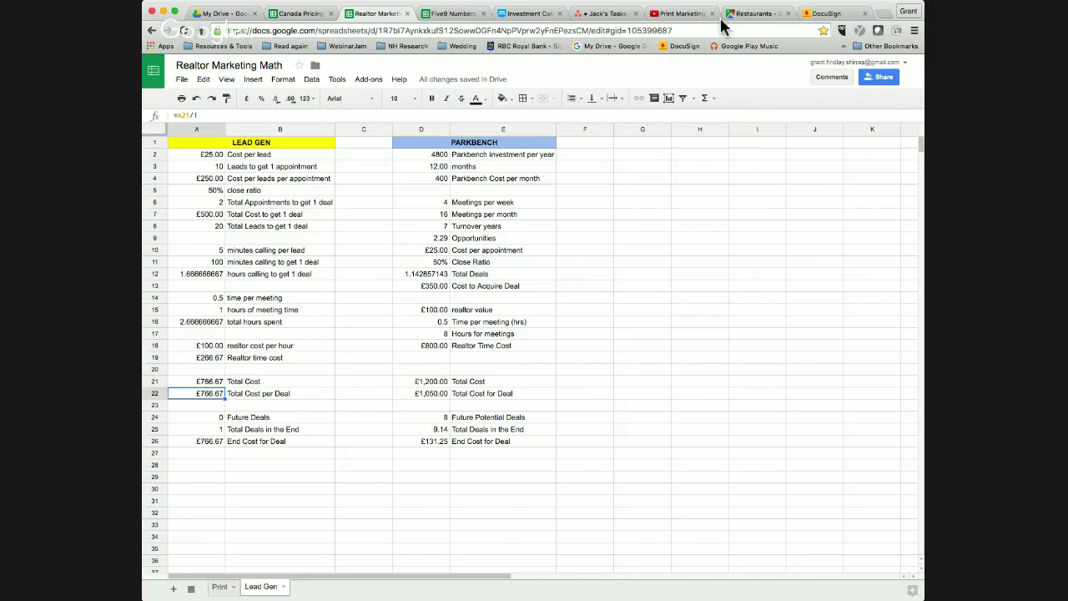
- Compare the PARKBENCH realtor value with the LEAD GEN realtor cost per hour
key("Up")
key("Up")
key("Up")
key("Up")
key("Up")
key("Up")
key("Up")
key("Right")
key("Right")
key("Right")
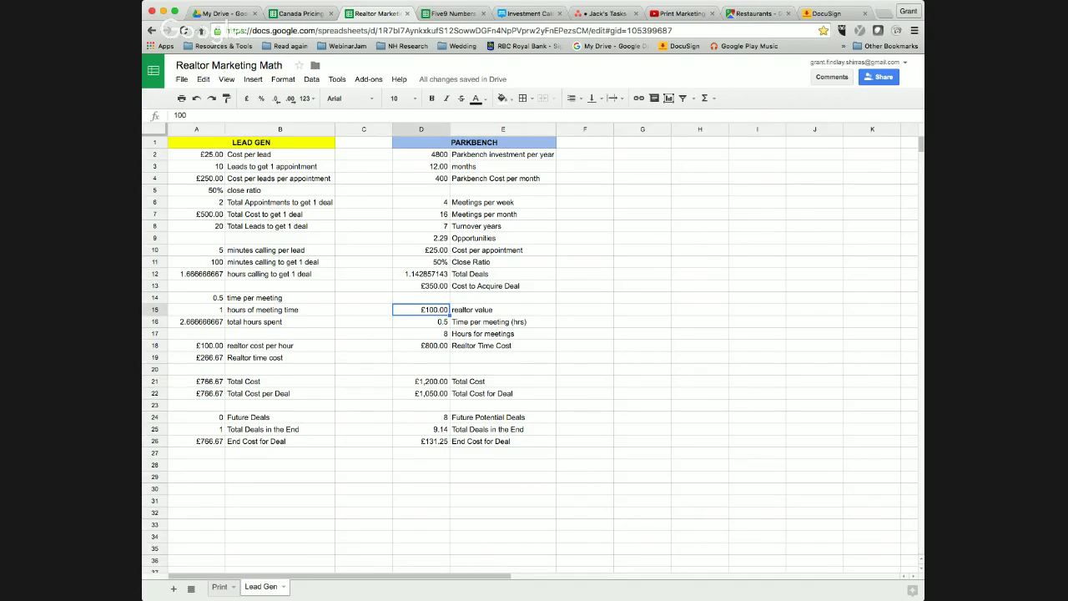
key("Left")
key("Left")
key("Left")
key("Down")
key("Down")
key("Down")
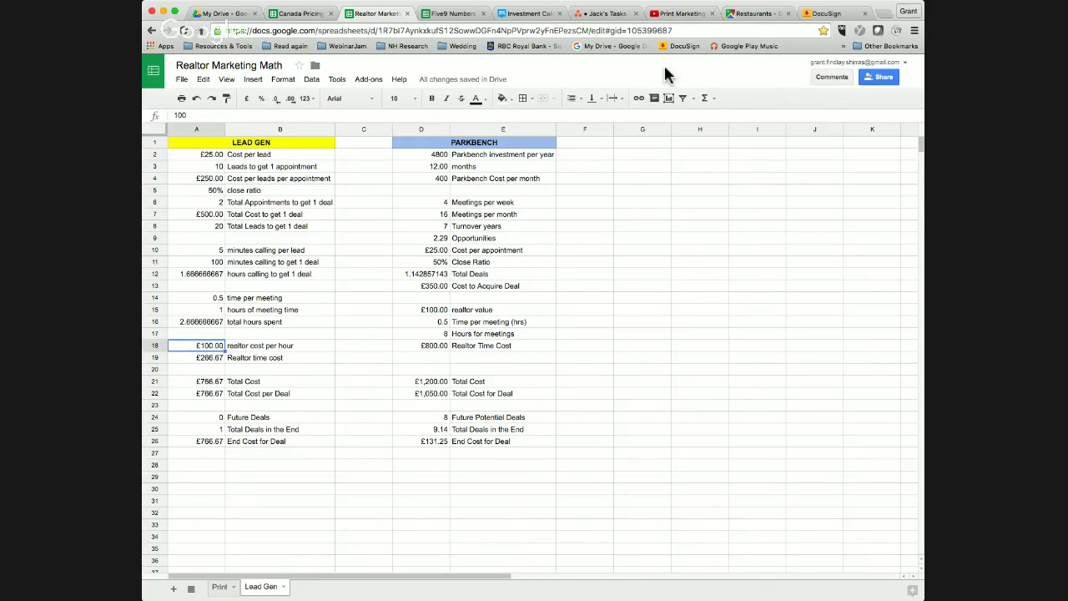
- Review the PARKBENCH Time per meeting and inspect the formula behind Hours for meetings
key("Up")
key("Up")
key("Up")
key("Right")
key("Right")
key("Right")
key("Down")
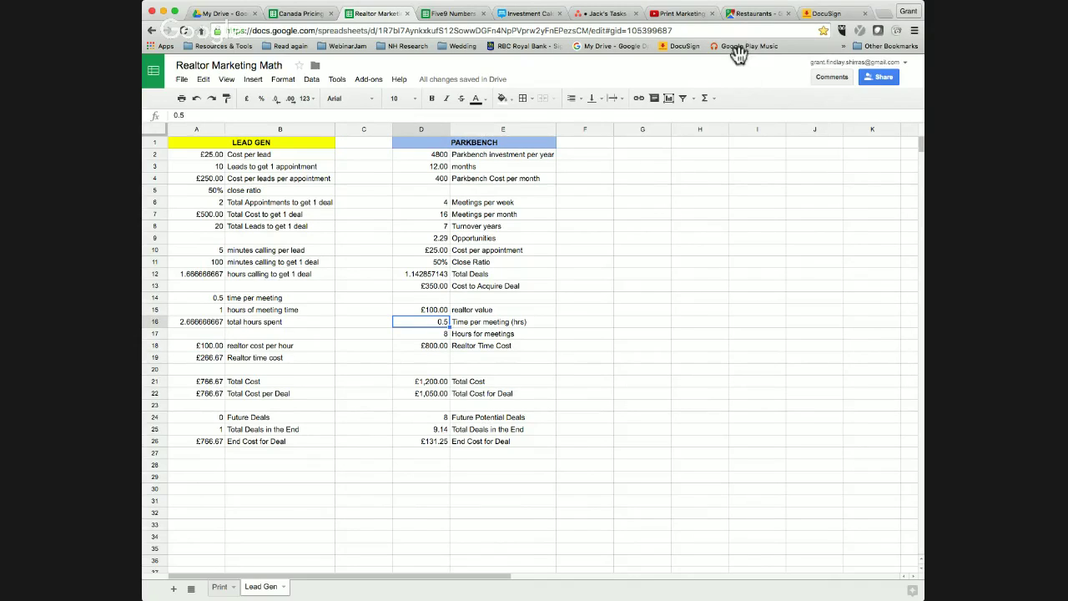
key("Down")
type("=D16*D7")
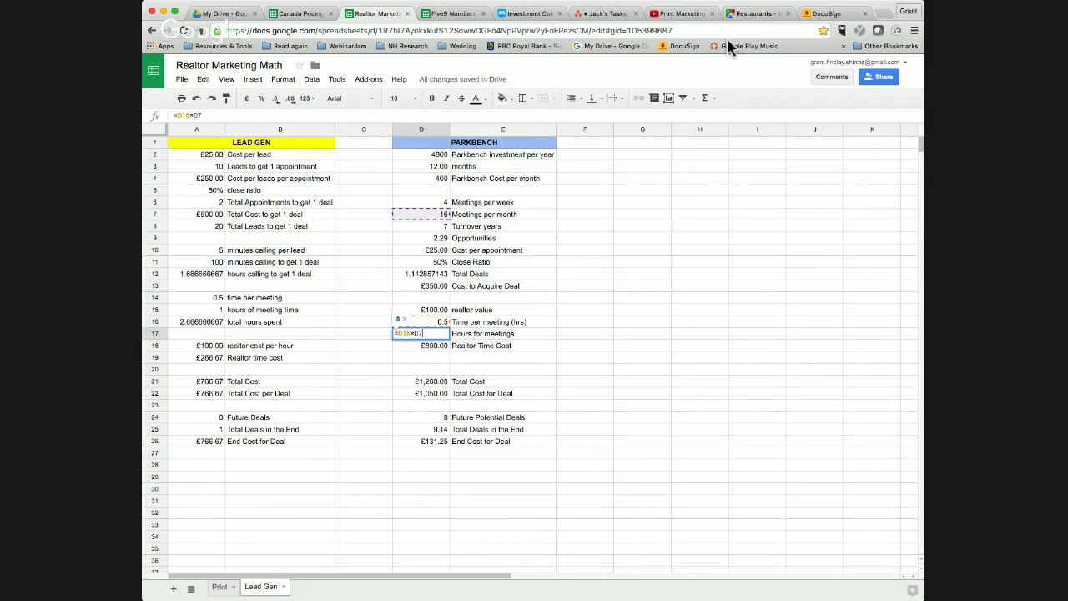
key("Return")
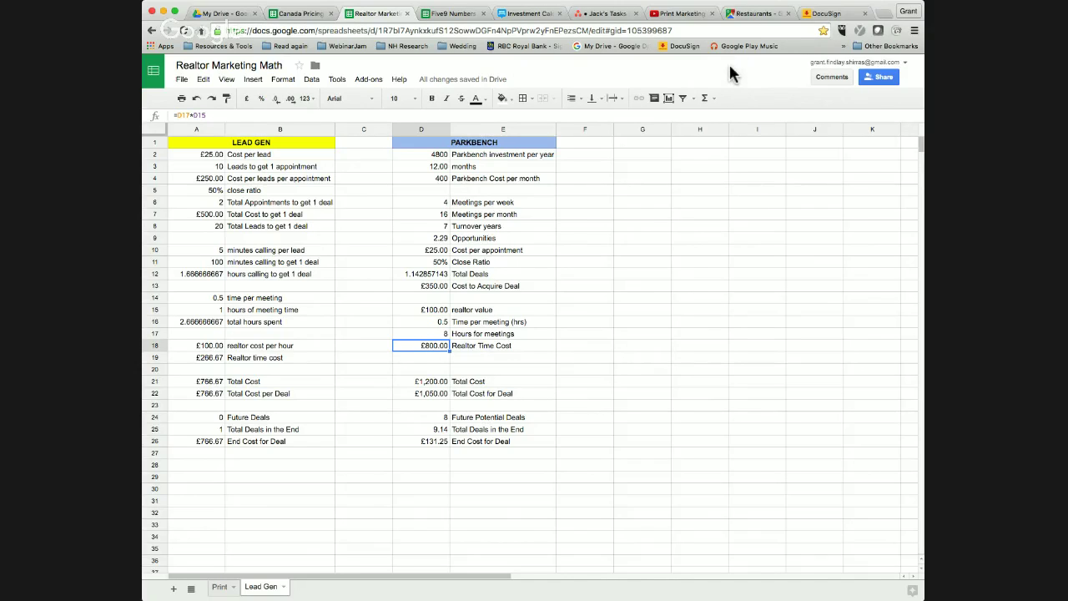
- Inspect the formulas behind the PARKBENCH Realtor Time Cost and Total Cost
key("Return")
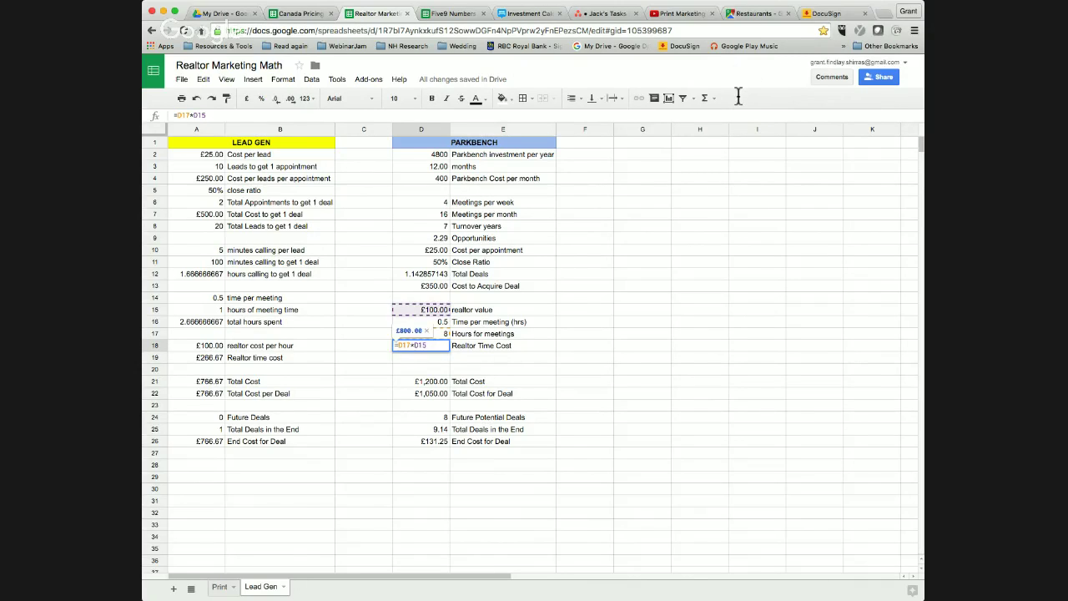
key("Return")
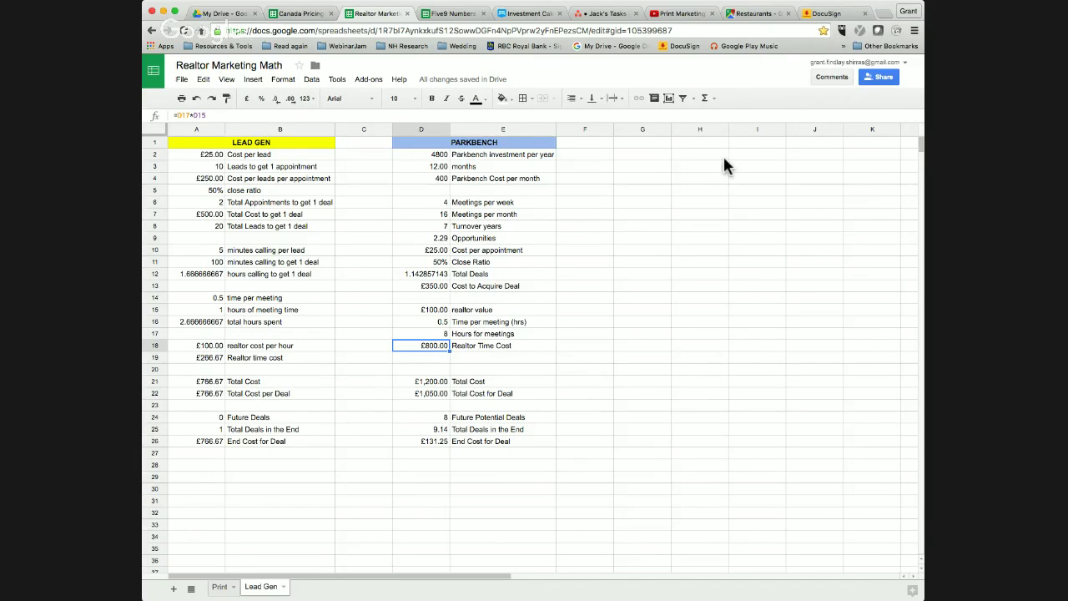
key("Down")
key("Down")
key("Down")
key("Return")
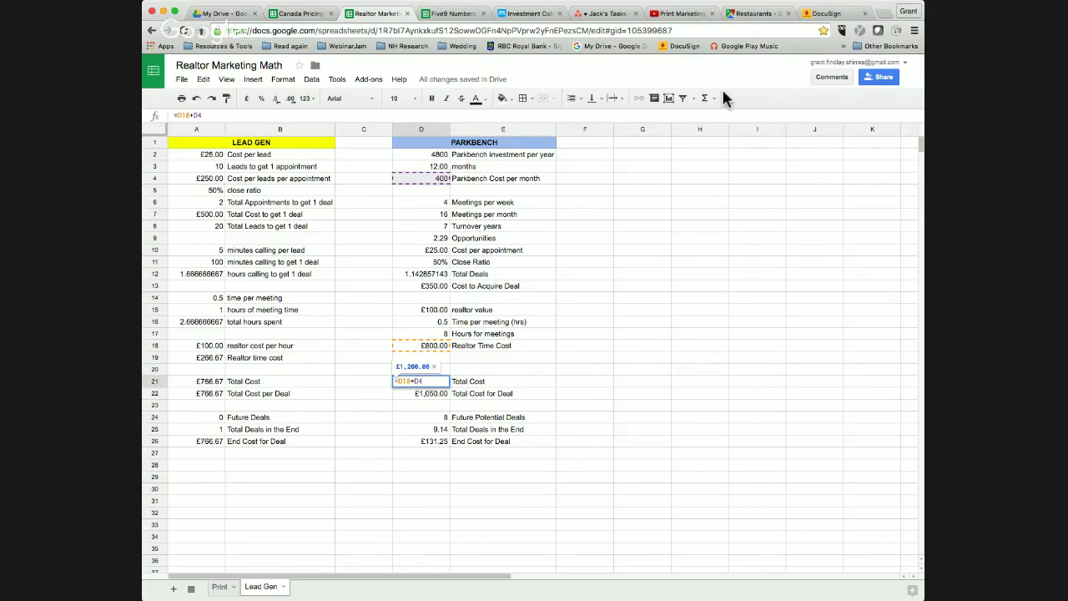
key("Return")
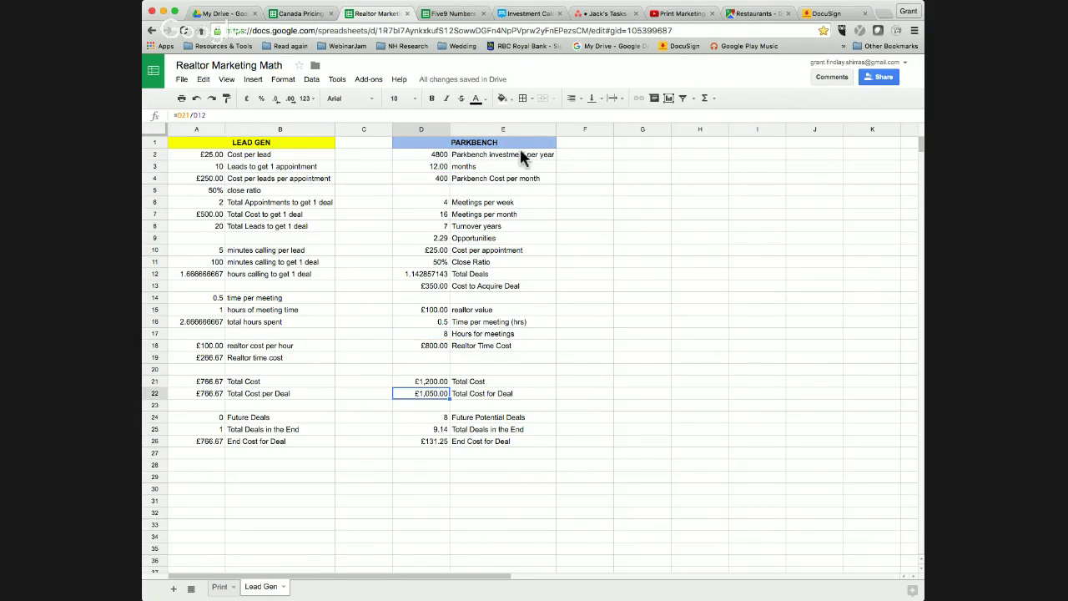
- Compare the PARKBENCH Total Cost with the LEAD GEN Total Cost, ending on the PARKBENCH value
key("Up")
key("Left")
key("Left")
key("Left")
key("Right")
key("Right")
key("Right")
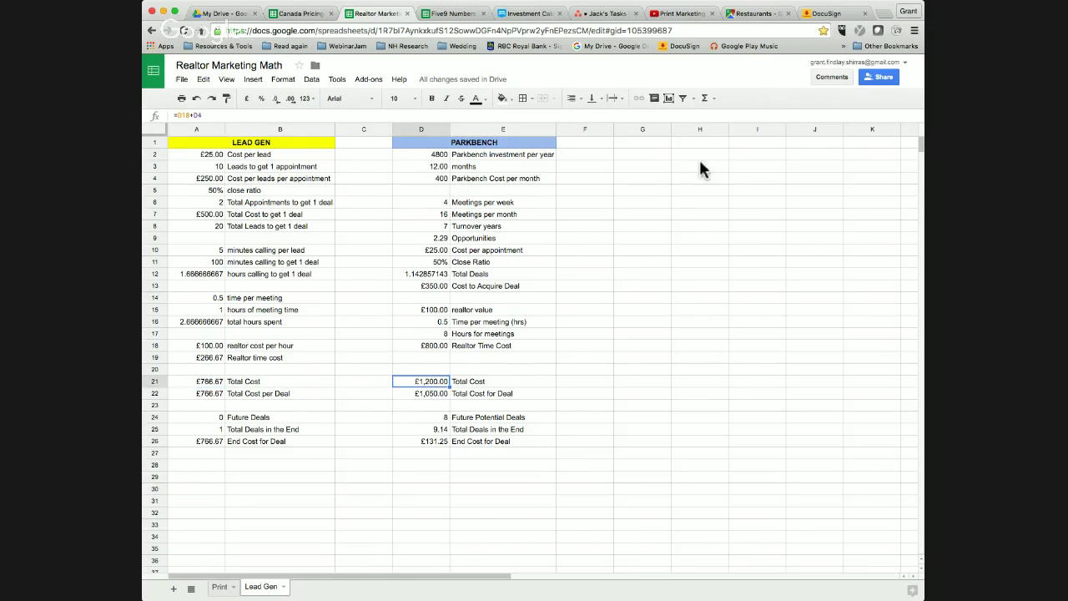
- Inspect the formula behind the PARKBENCH Total Cost for Deal and look across to the LEAD GEN Total Cost per Deal
key("Down")
key("Return")
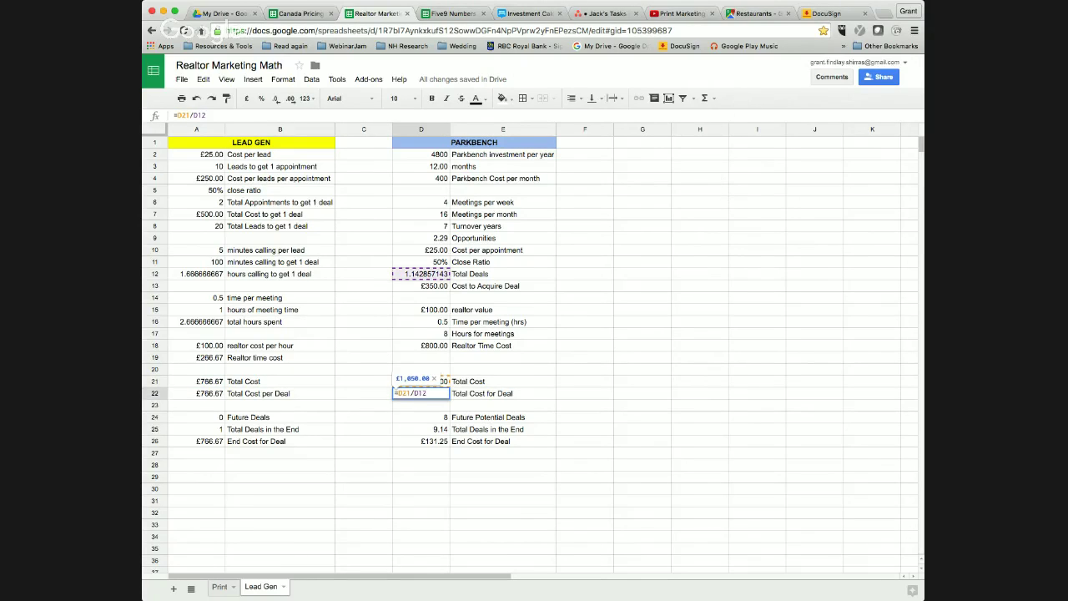
key("Escape")
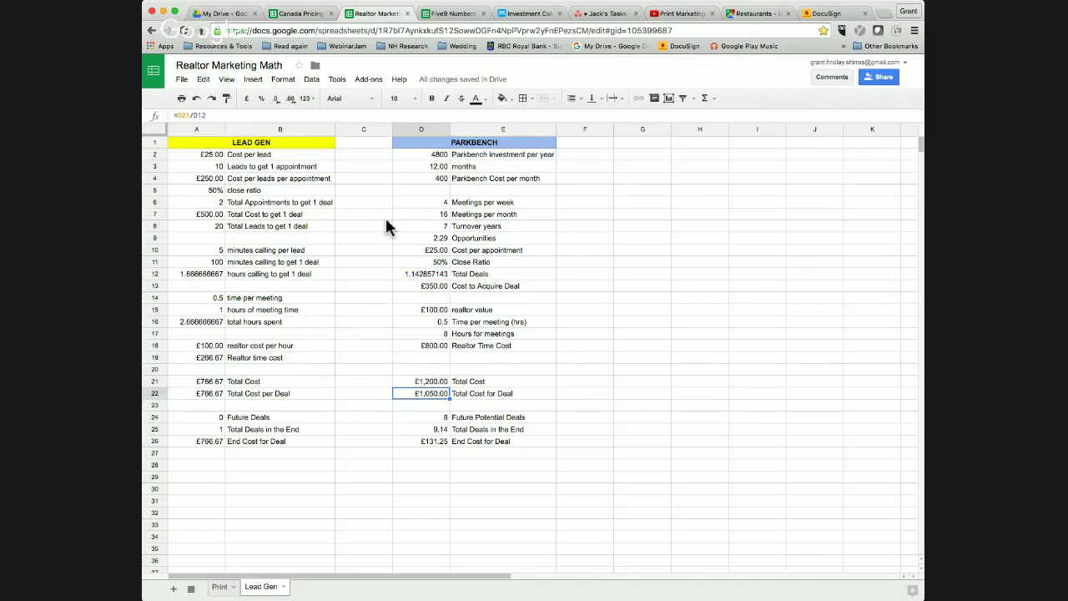
key("Left")
key("Left")
key("Right")
key("Right")
- Highlight the PARKBENCH rows from Future Potential Deals to End Cost for Deal, D24:E26, and return to the Future Potential Deals value
key("Down")
key("Down")
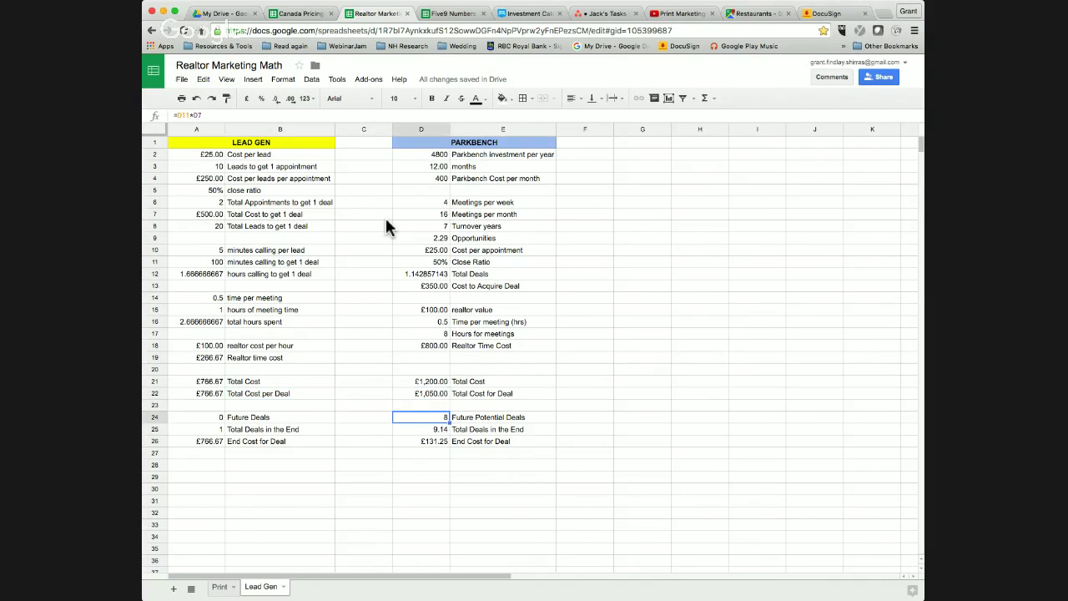
key("shift+Right")
key("shift+Down")
key("shift+Down")
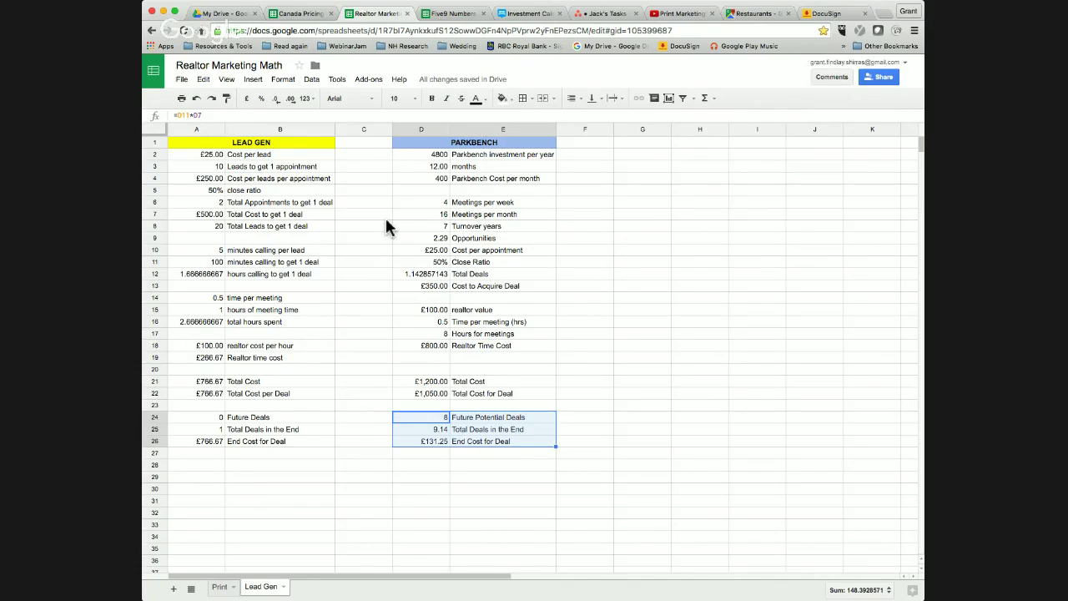
key("Escape")
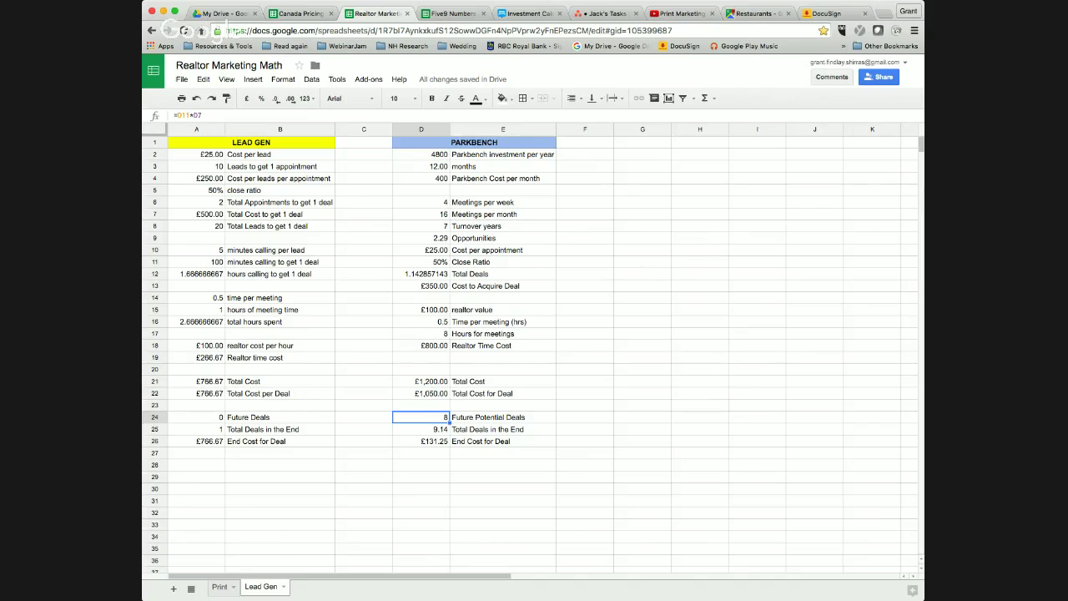
- Inspect the formula behind the PARKBENCH Future Potential Deals twice, leaving it as it is
key("Return")
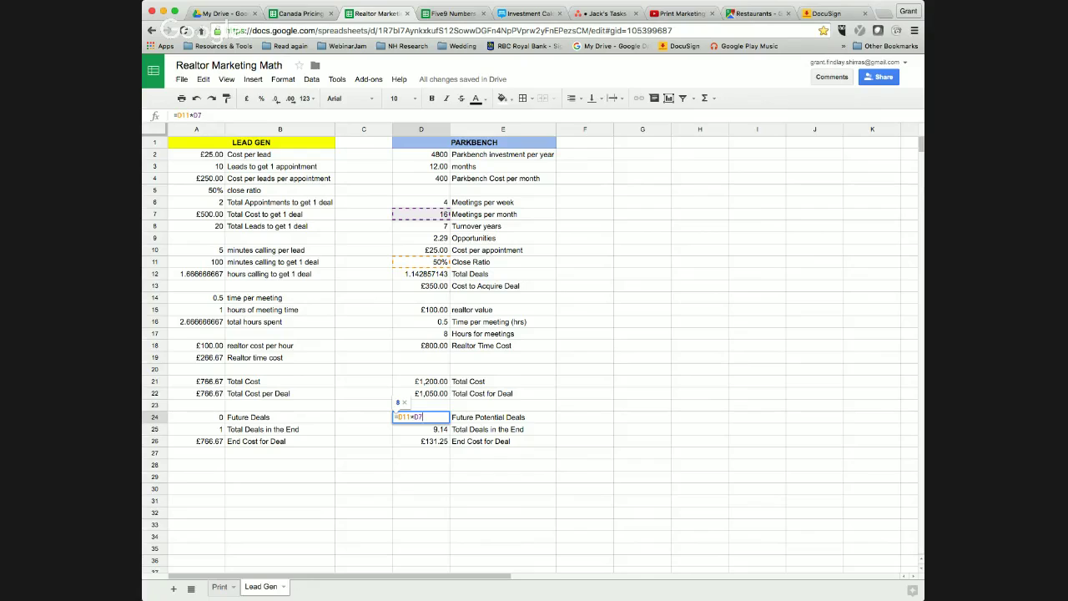
key("Return")
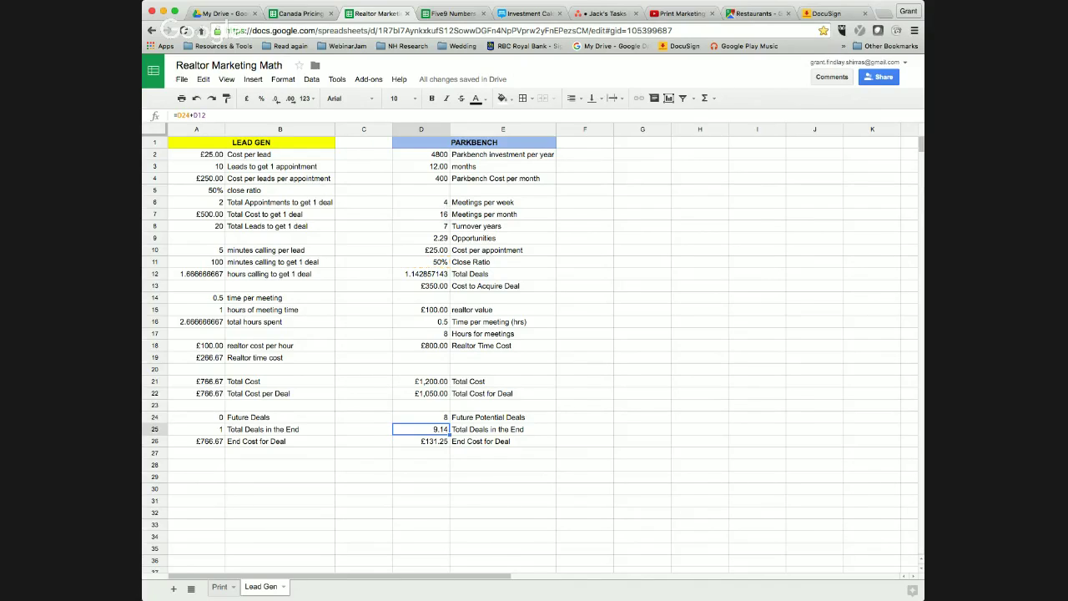
key("Up")
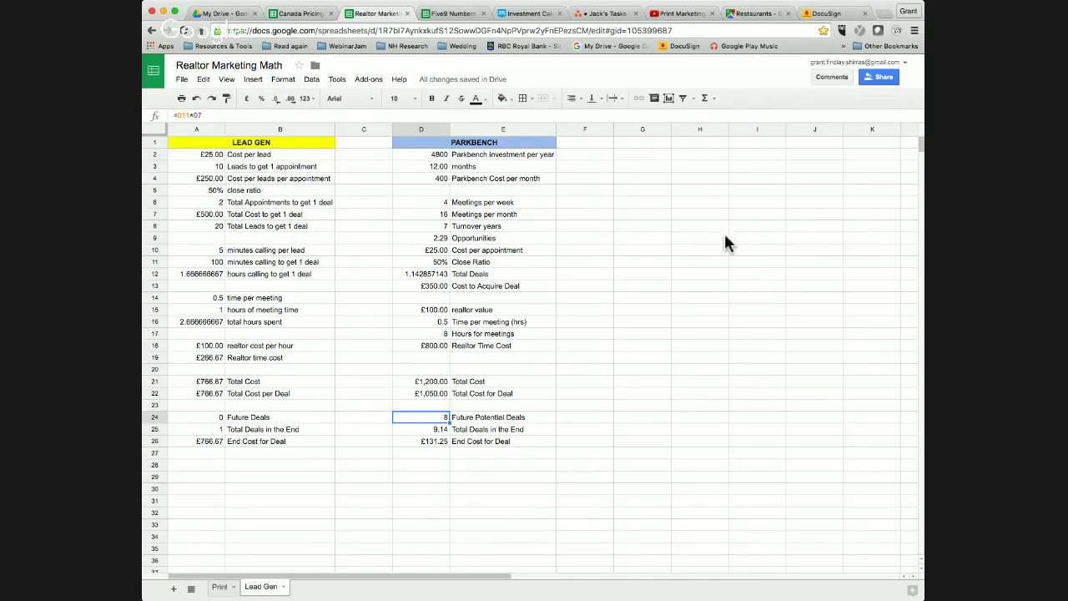
key("Return")
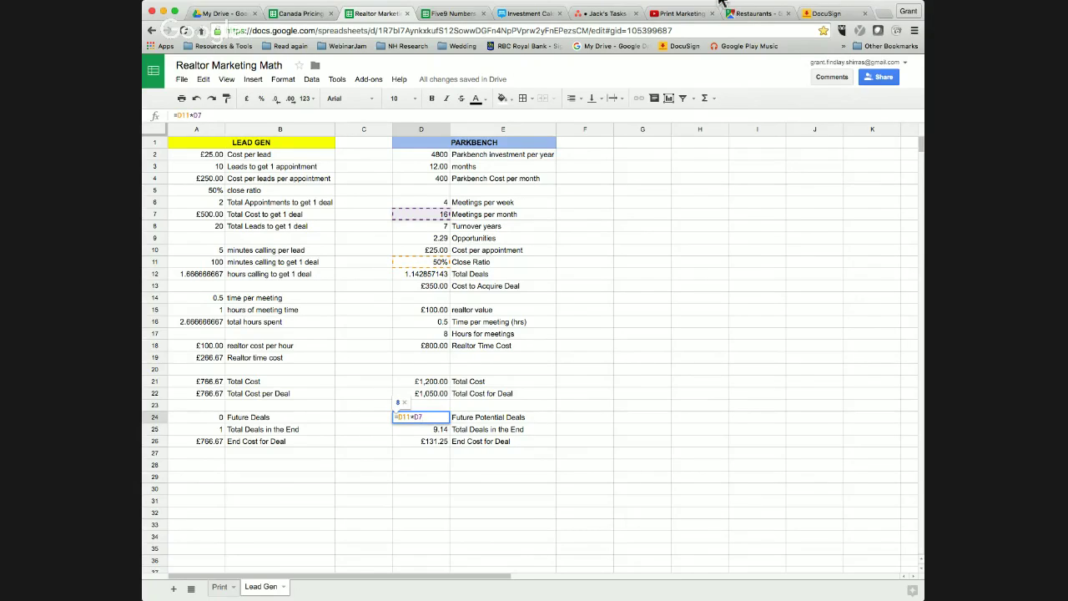
key("Return")
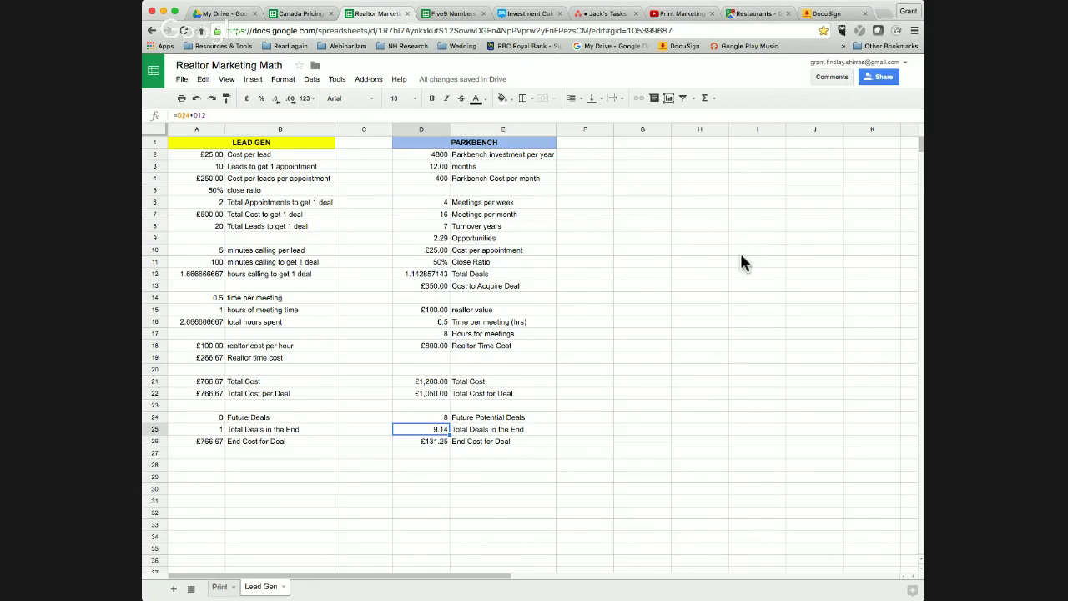
- Inspect the formulas behind the PARKBENCH Total Deals in the End and End Cost for Deal
key("Return")
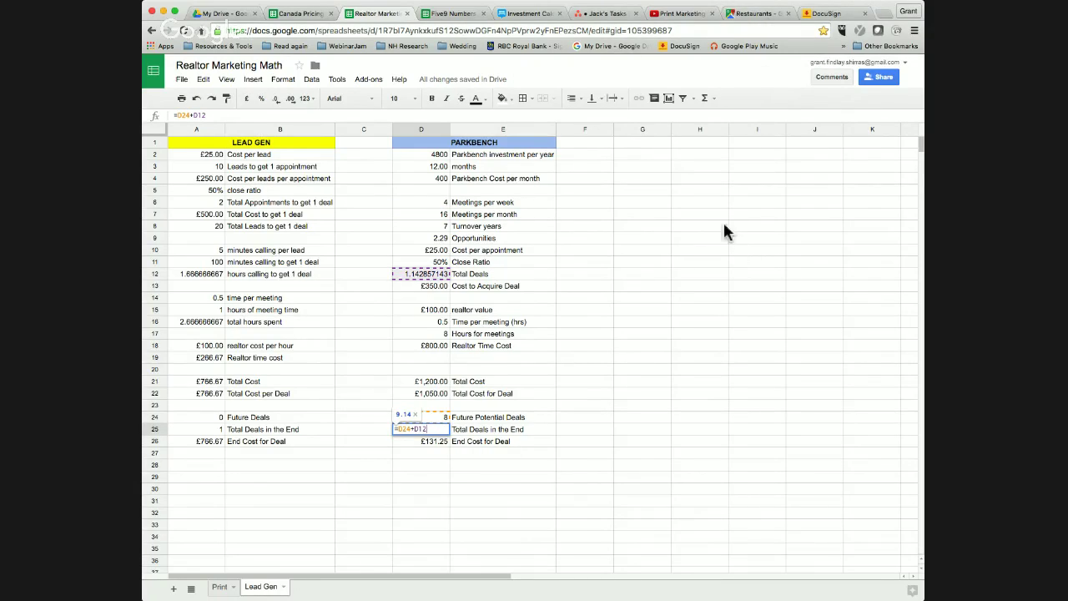
key("Return")
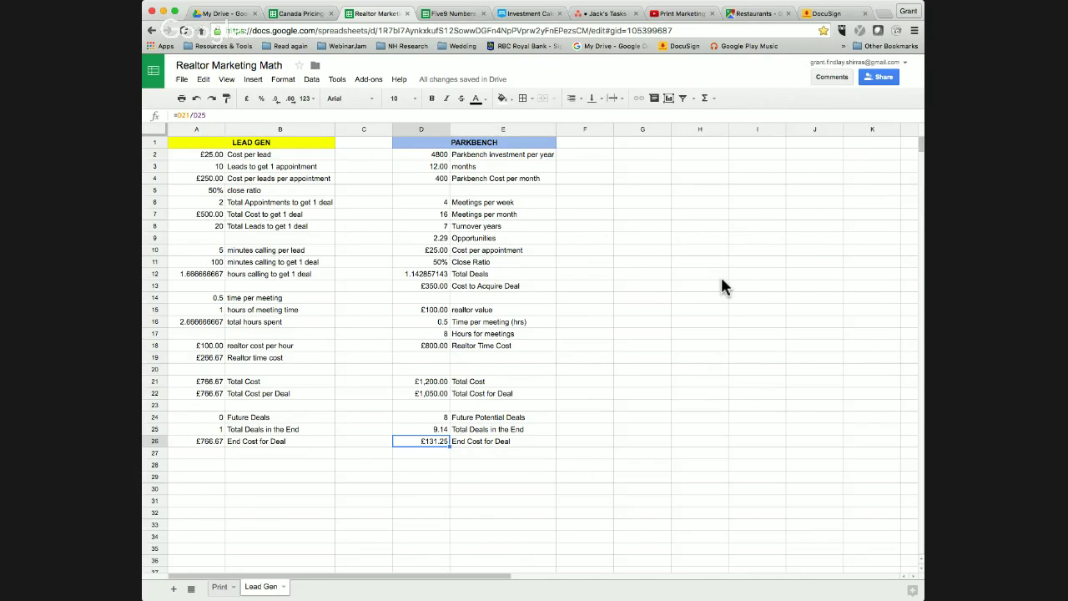
key("Return")
key("Return")
- Compare the PARKBENCH End Cost for Deal repeatedly with the LEAD GEN End Cost for Deal along row 26, ending in the PARKBENCH section
key("Up")
key("Left")
key("Left")
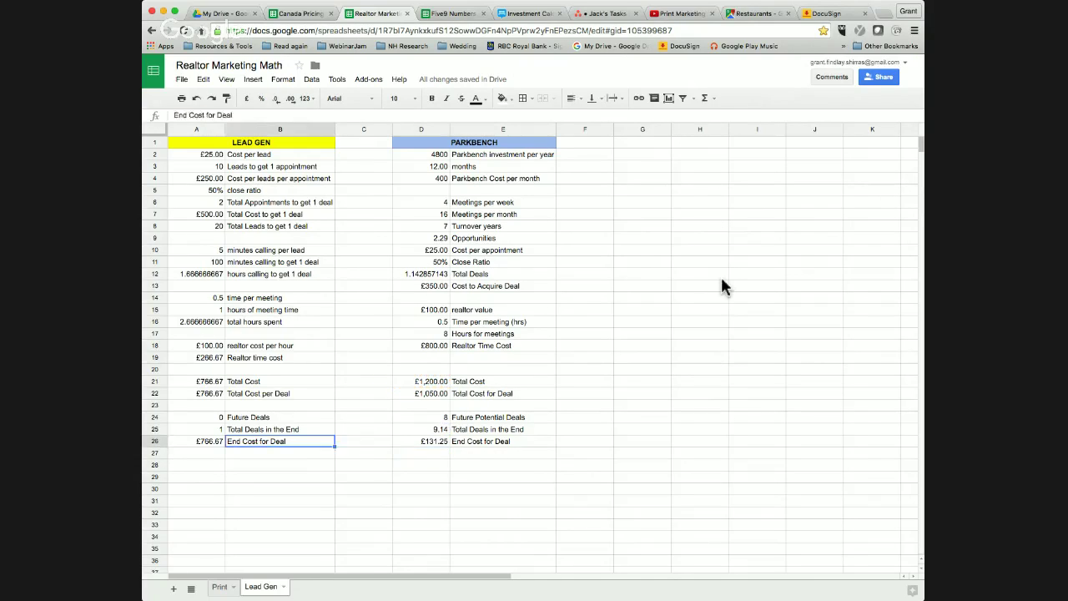
key("Left")
key("Right")
key("Right")
key("Left")
key("Left")
key("Right")
key("Right")
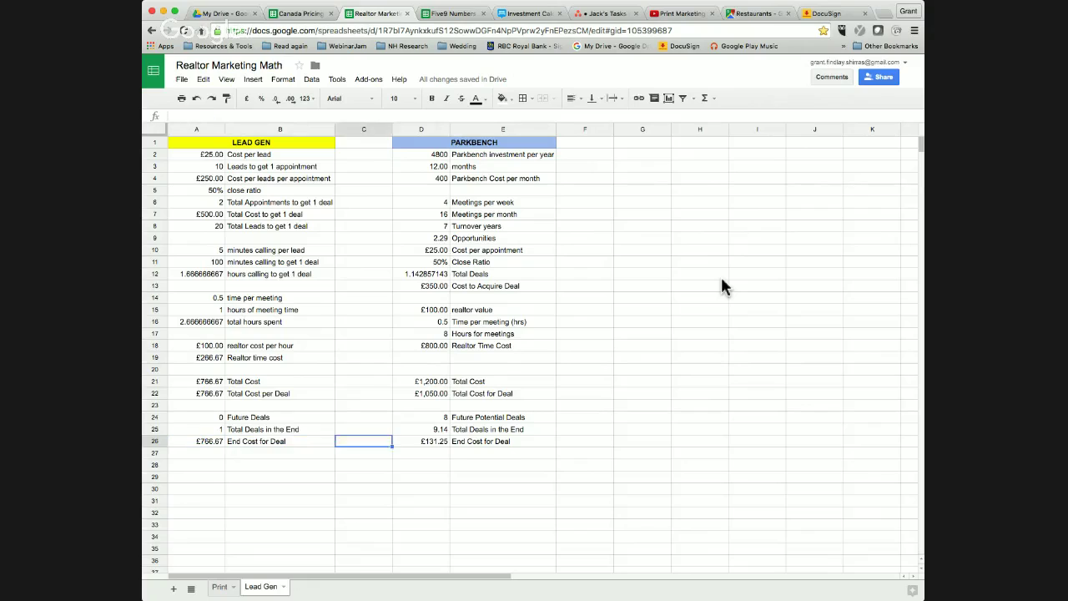
key("Right")
key("Right")
key("Left")
key("Left")
key("Left")
key("Left")
key("Right")
key("Right")
key("Right")
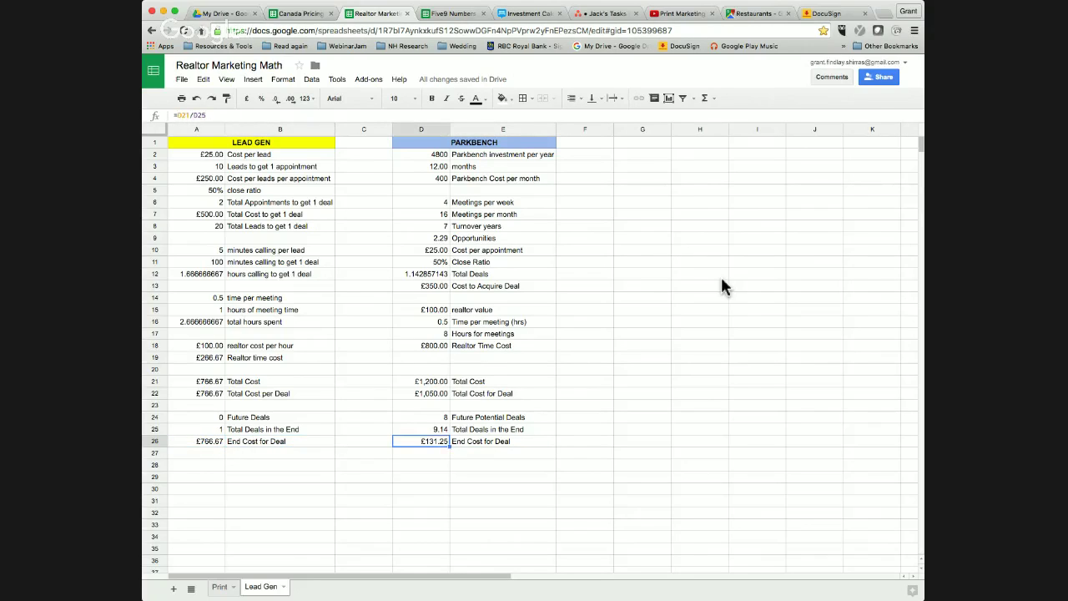
key("Left")
key("Right")
key("Right")
key("Left")
key("Left")
key("Right")
key("Right")
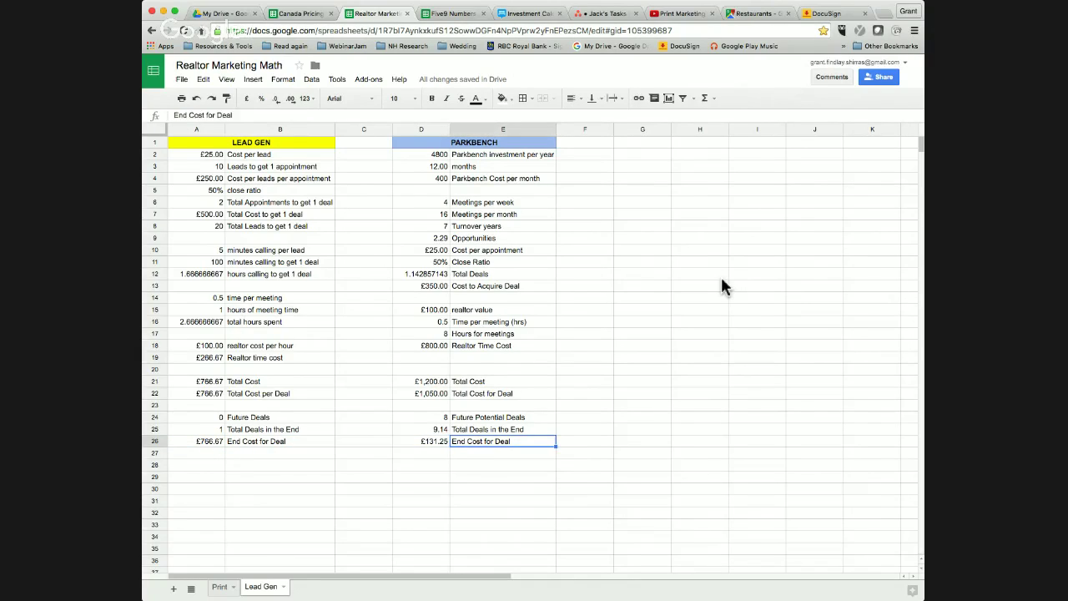
key("Left")
key("Left")
key("Right")
key("Right")
- Point out the PARKBENCH meeting and deal figures and the future deal rows D24:E26, finishing on the End Cost for Deal value
left_click_drag(420, 214, 422, 285)
left_click(421, 202)
left_click_drag(421, 418, 421, 441)
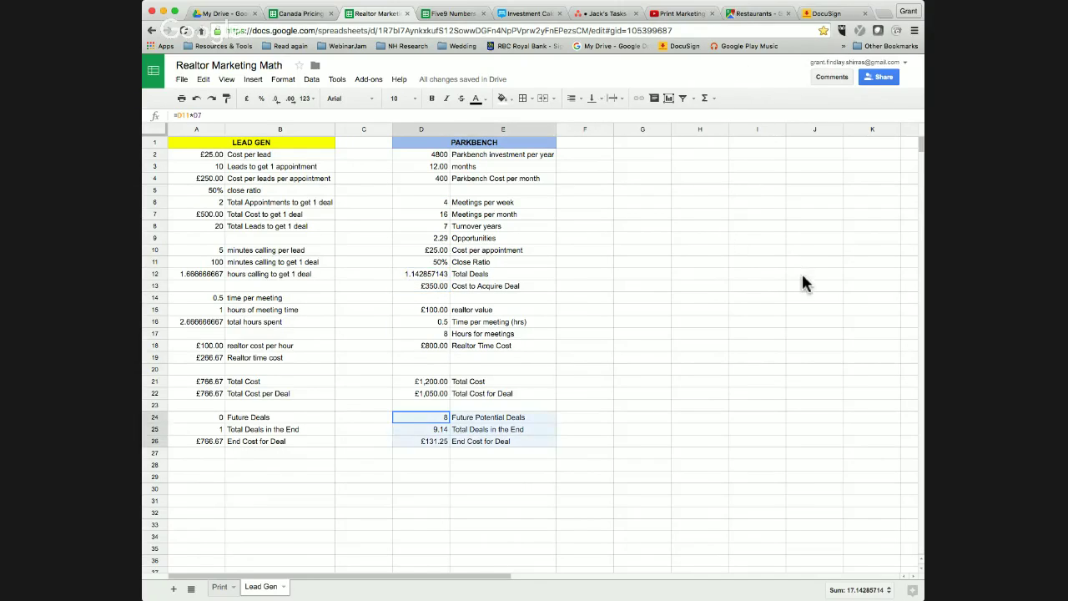
left_click(422, 440)
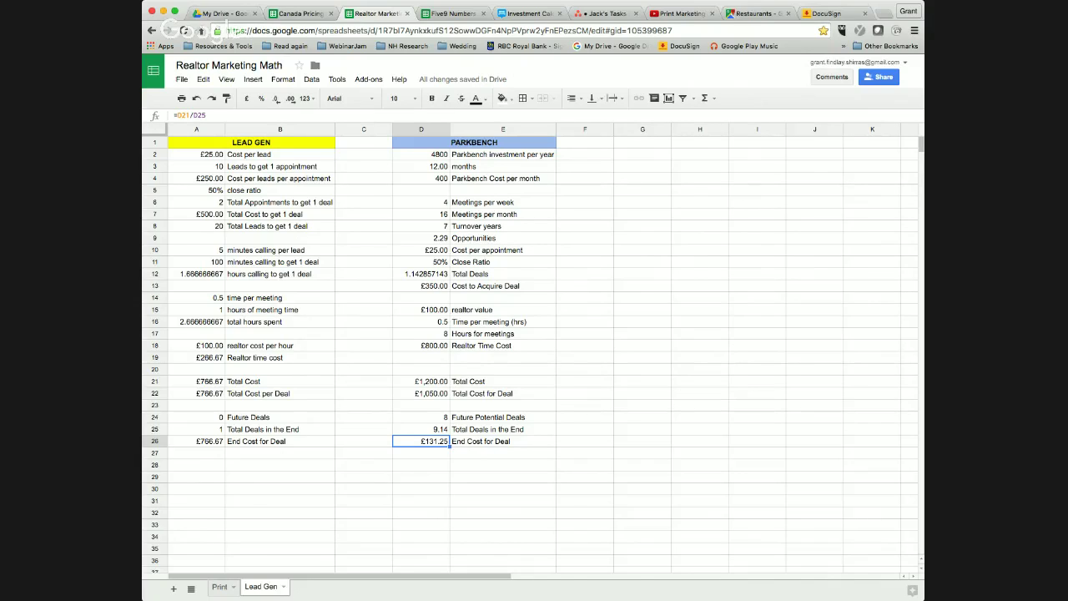
- Highlight the PARKBENCH blocks in turn: meetings and deals D6:E13, realtor time D15:E18, and investment D2:E4
left_click_drag(421, 202, 500, 274)
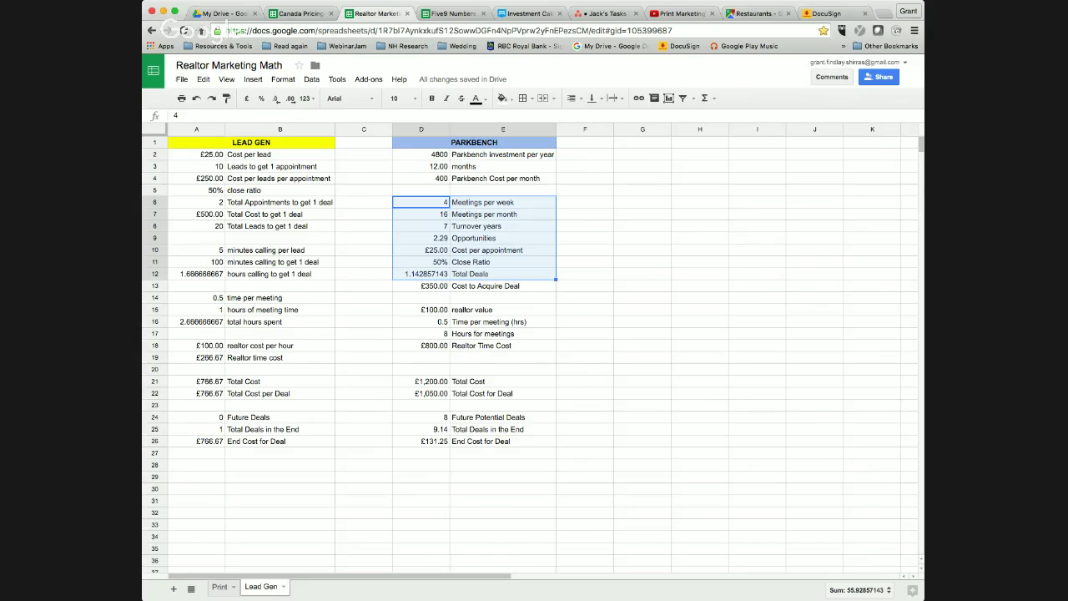
left_click(422, 213)
left_click_drag(422, 202, 501, 286)
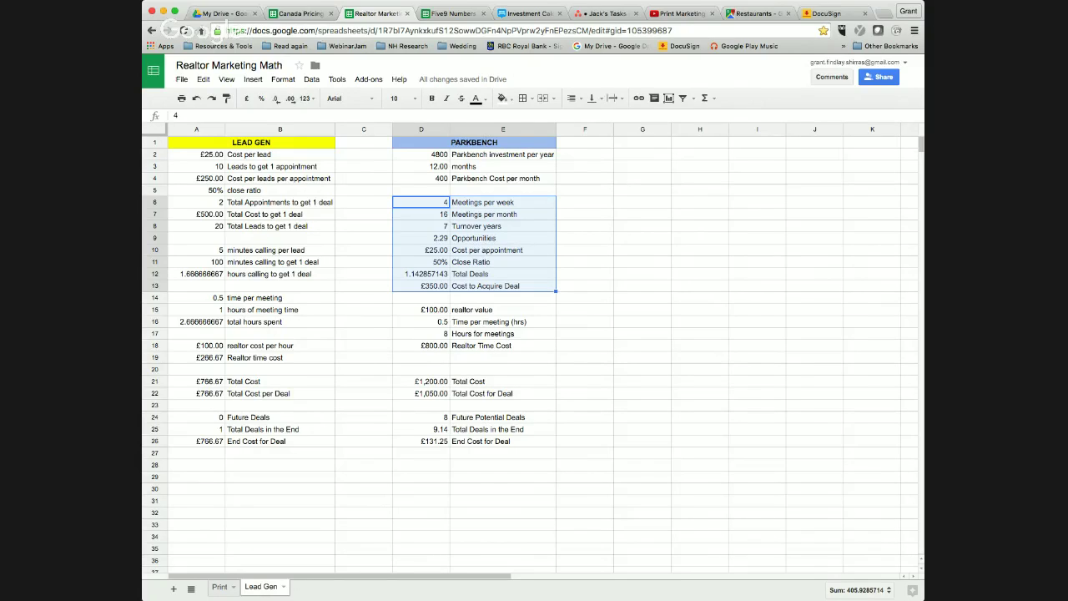
left_click_drag(421, 310, 504, 345)
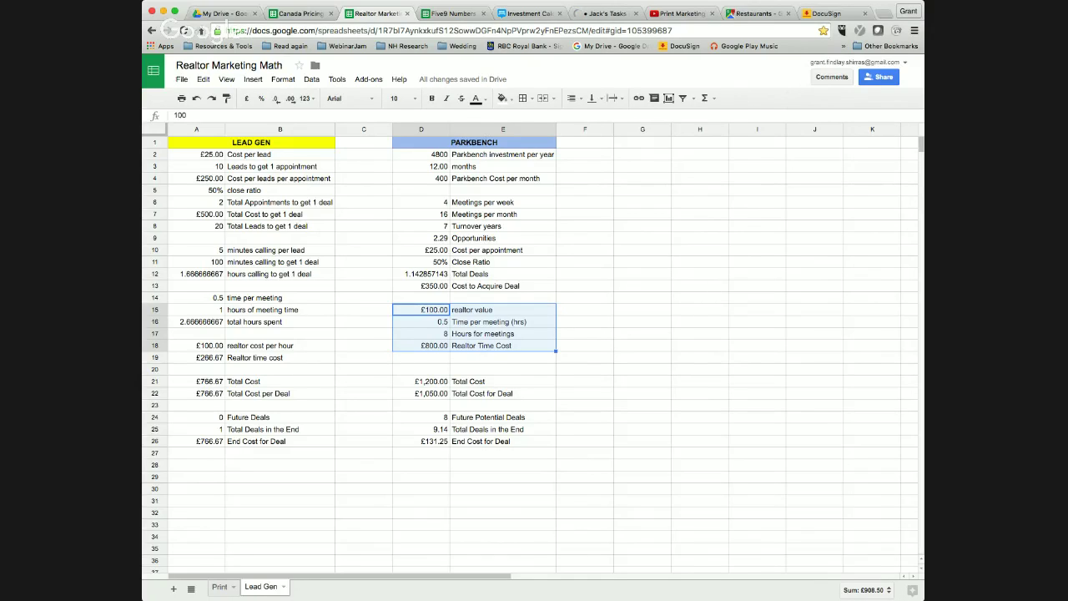
left_click_drag(422, 154, 517, 178)
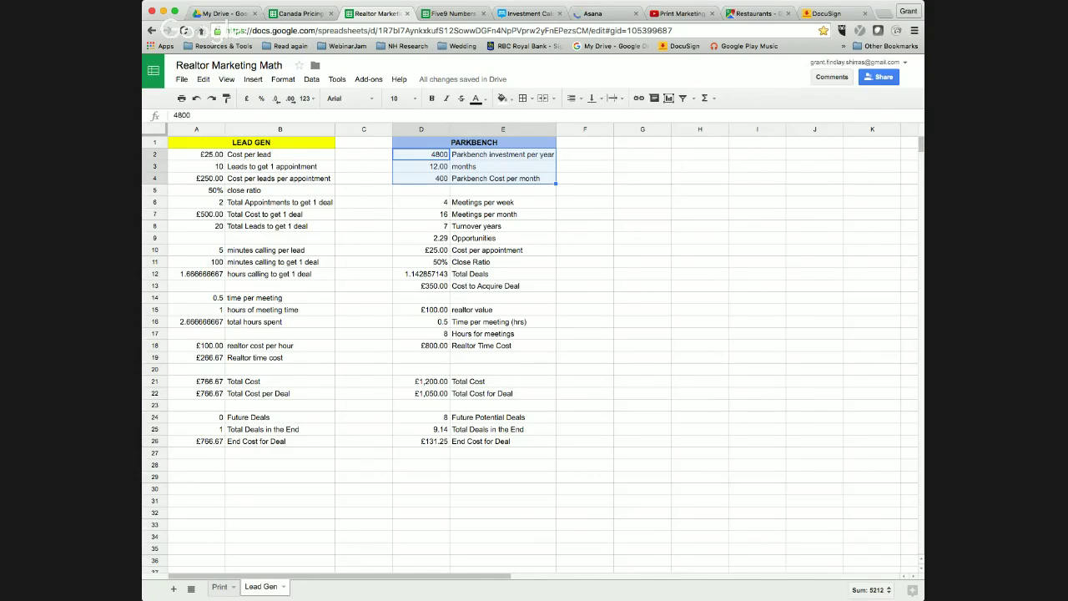
- Highlight the LEAD GEN and PARKBENCH tables together, and finish with only the PARKBENCH table D1:E26 selected
left_click_drag(503, 440, 196, 142)
left_click(363, 238)
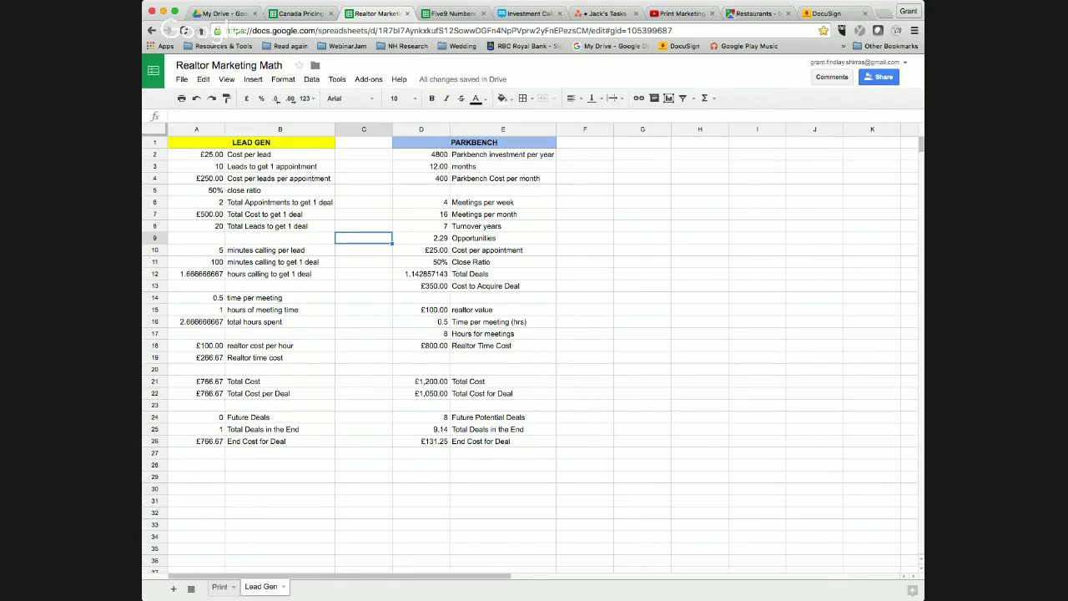
left_click_drag(474, 142, 503, 441)
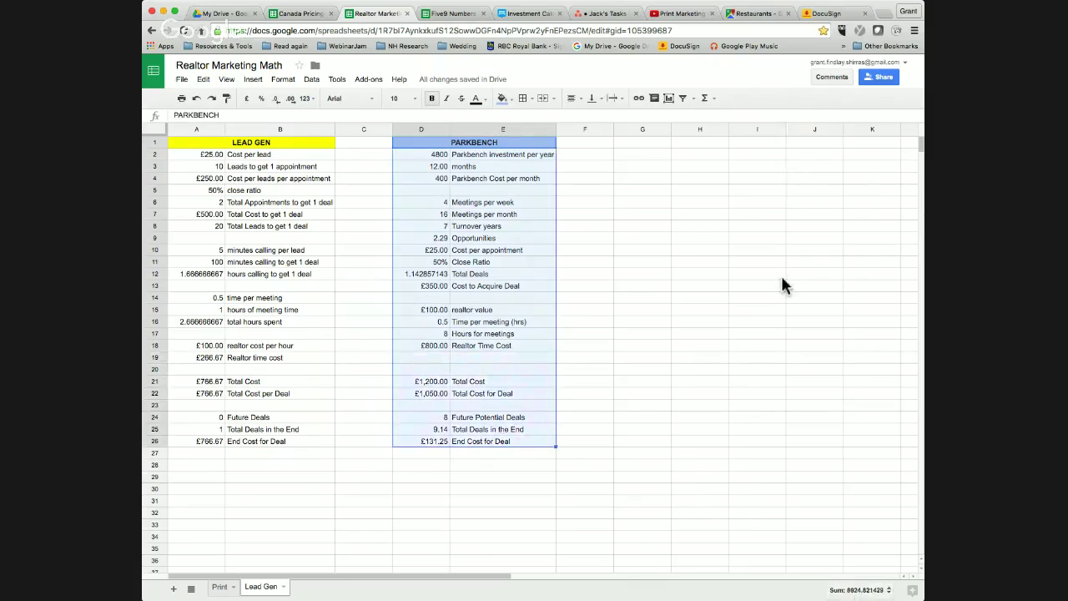